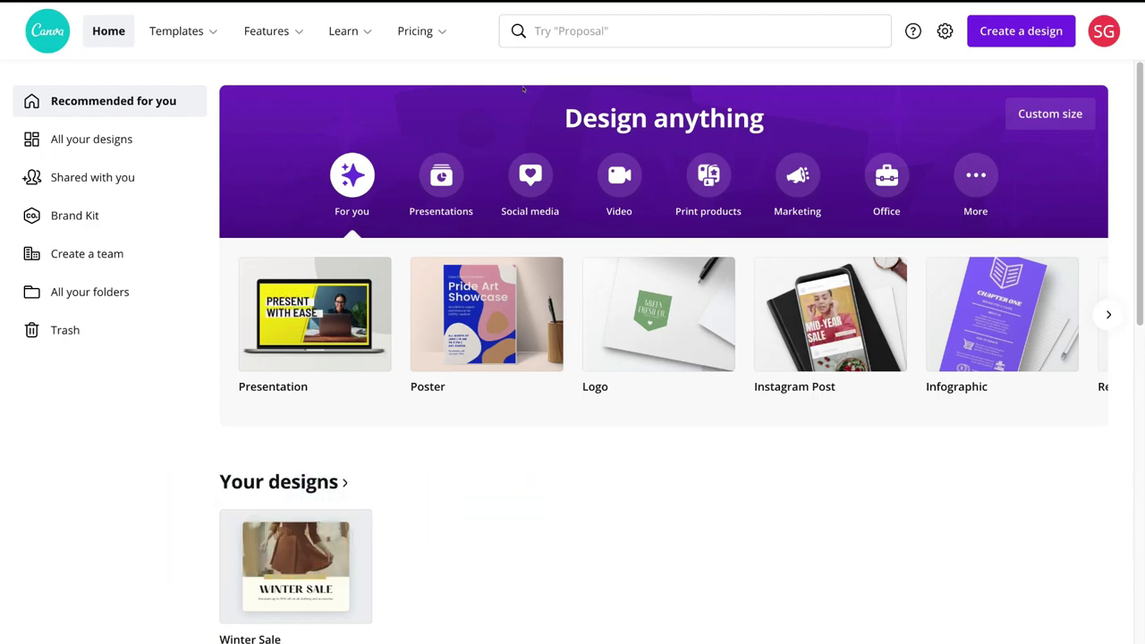
- Search for 'logo' and open the Logo templates results page
left_click(645, 39)
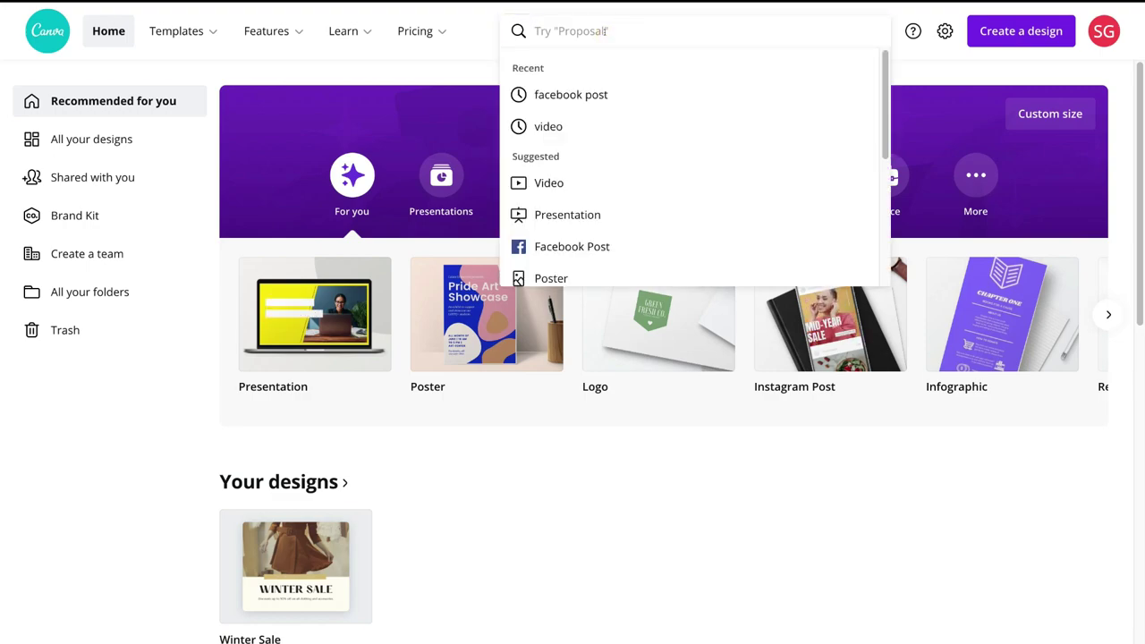
type("logo")
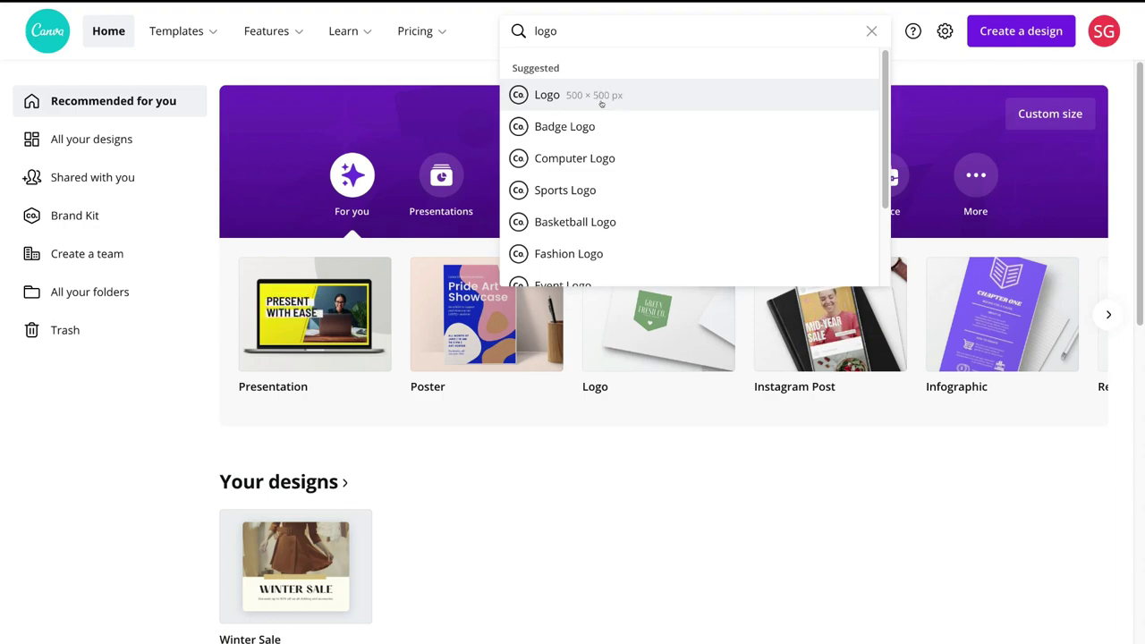
left_click(617, 97)
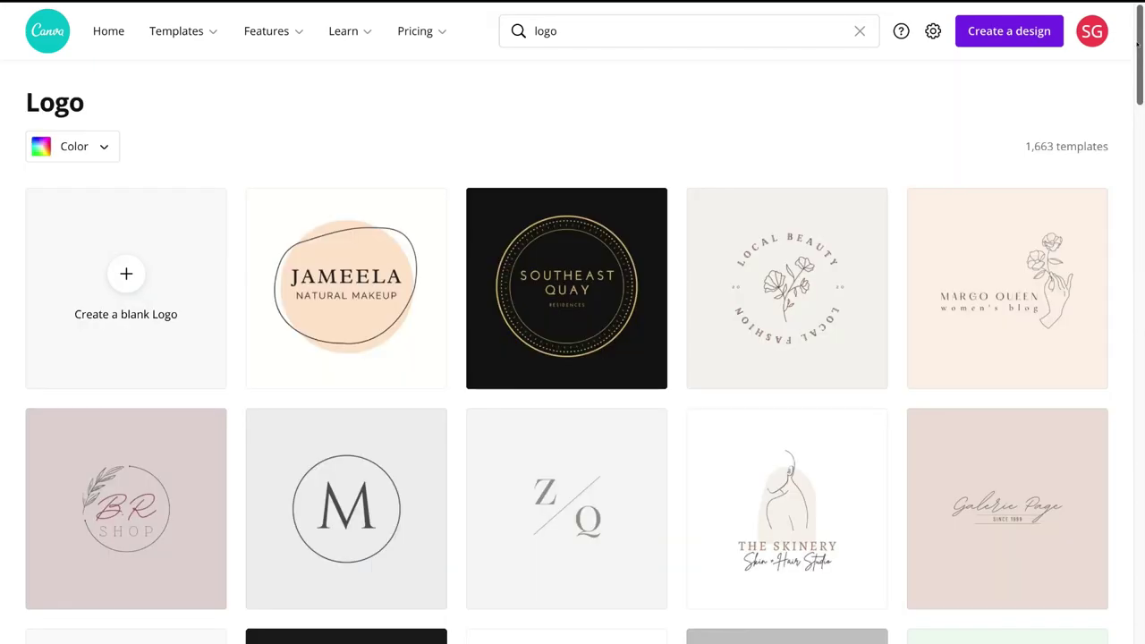
scroll(1136, 70, "down", 2)
left_click_drag(1136, 70, 1131, 31)
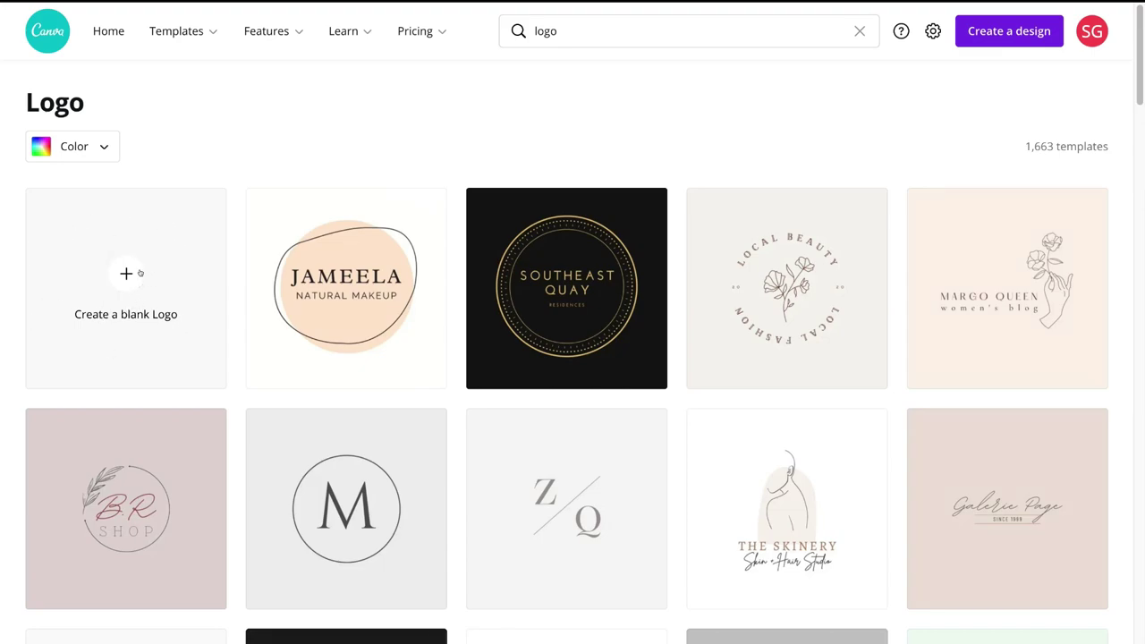
- Create a blank Logo design
left_click(128, 271)
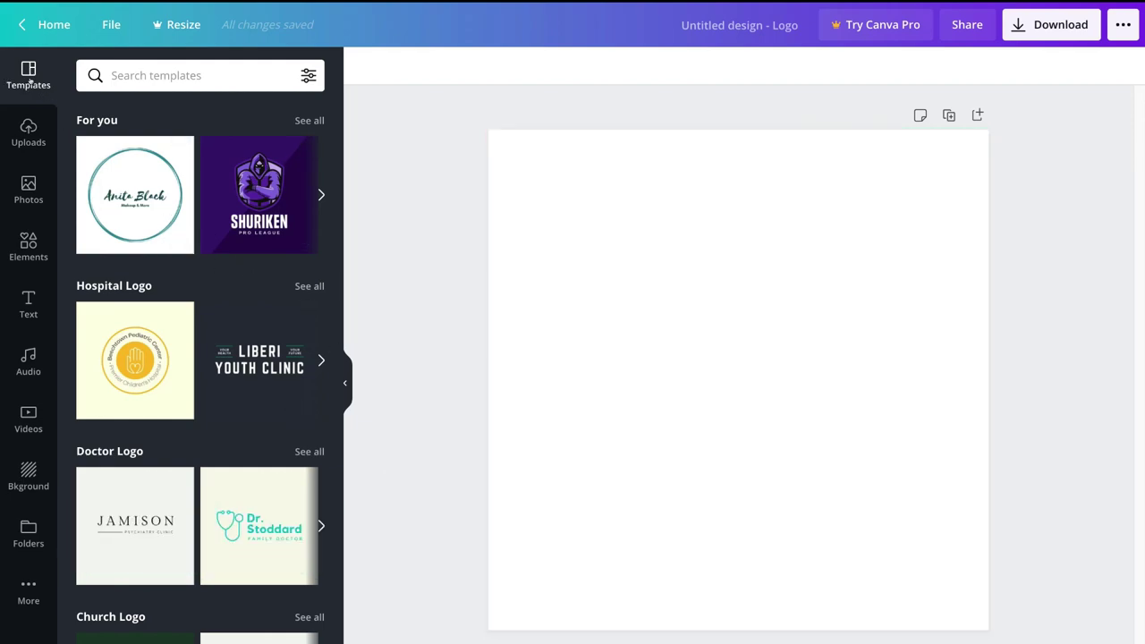
scroll(161, 290, "down", 3)
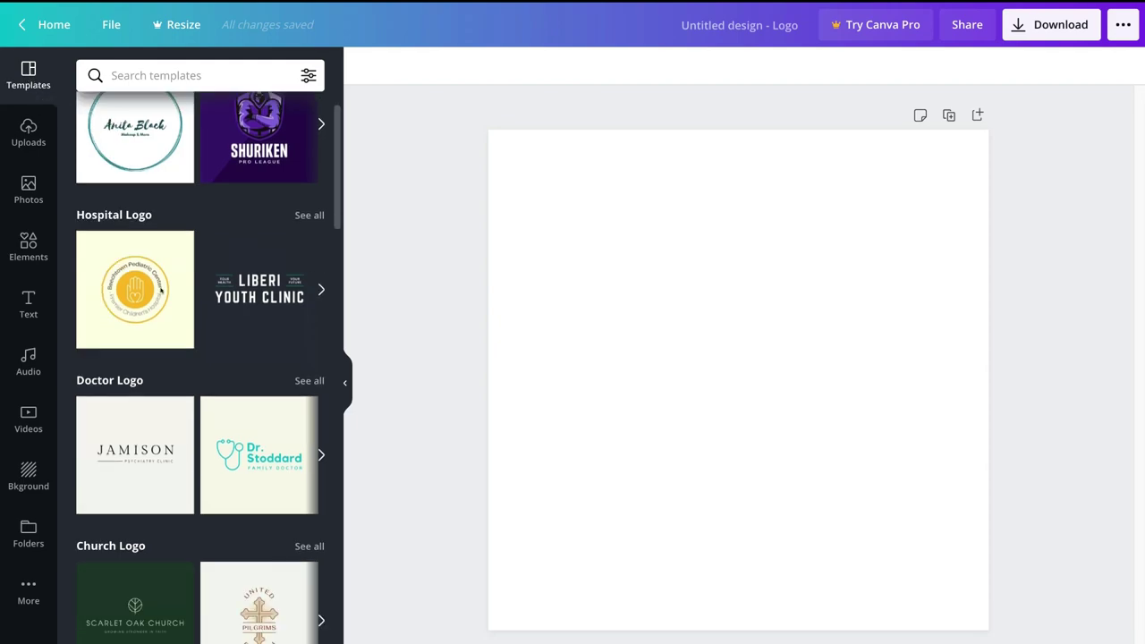
scroll(161, 290, "down", 3)
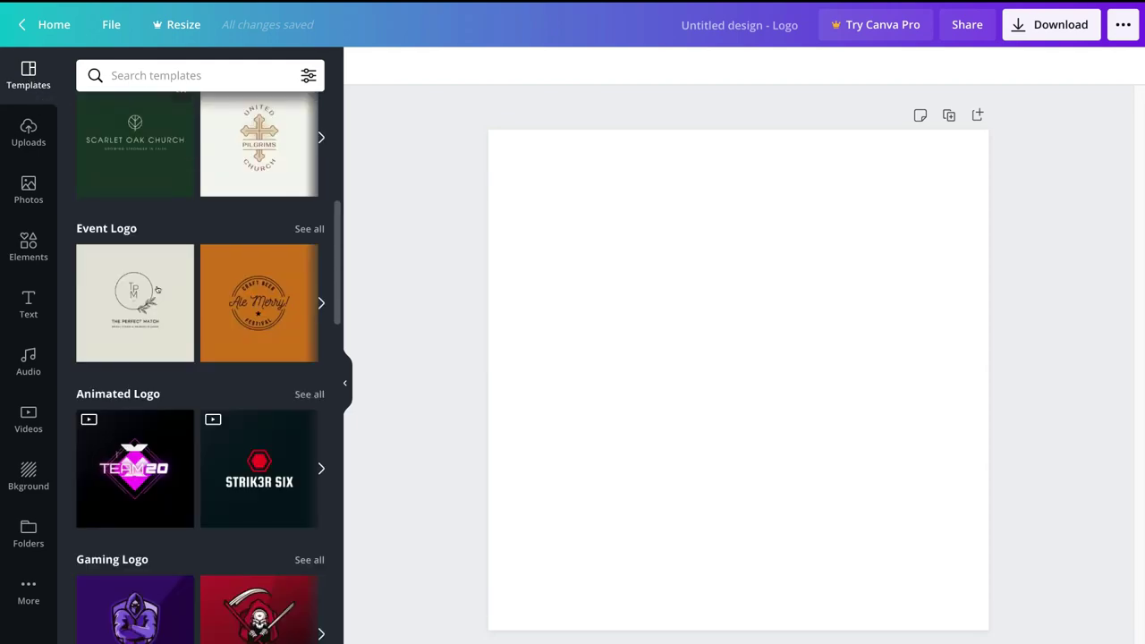
scroll(158, 290, "down", 4)
scroll(157, 290, "up", 10)
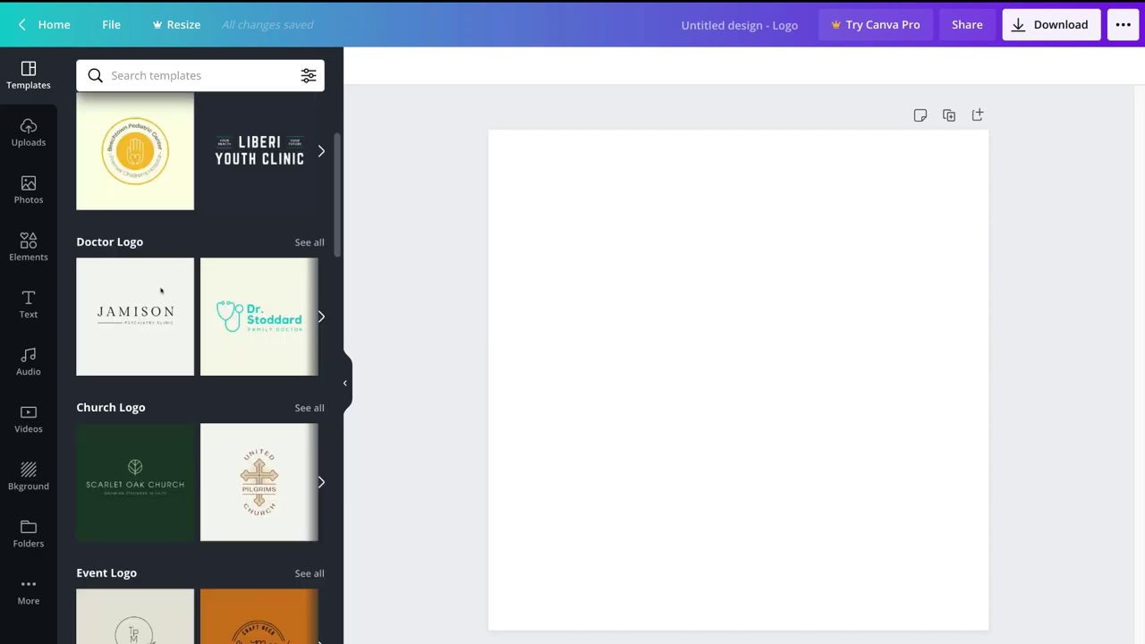
- Search the Templates panel for 'cafe logo' and browse the results
left_click(168, 76)
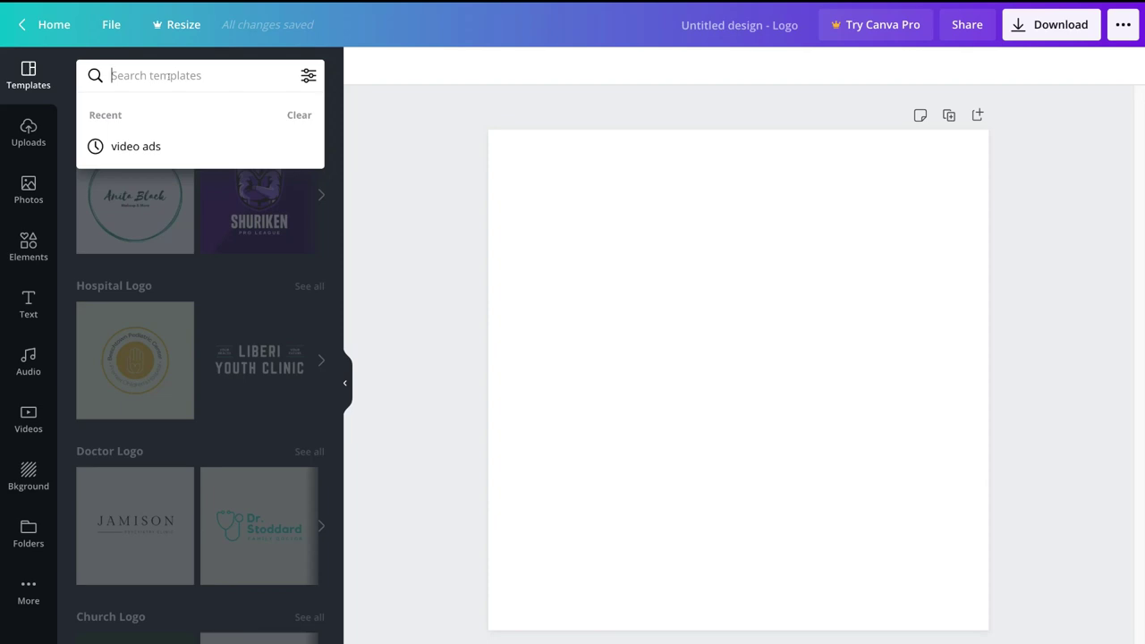
type("cafe logo")
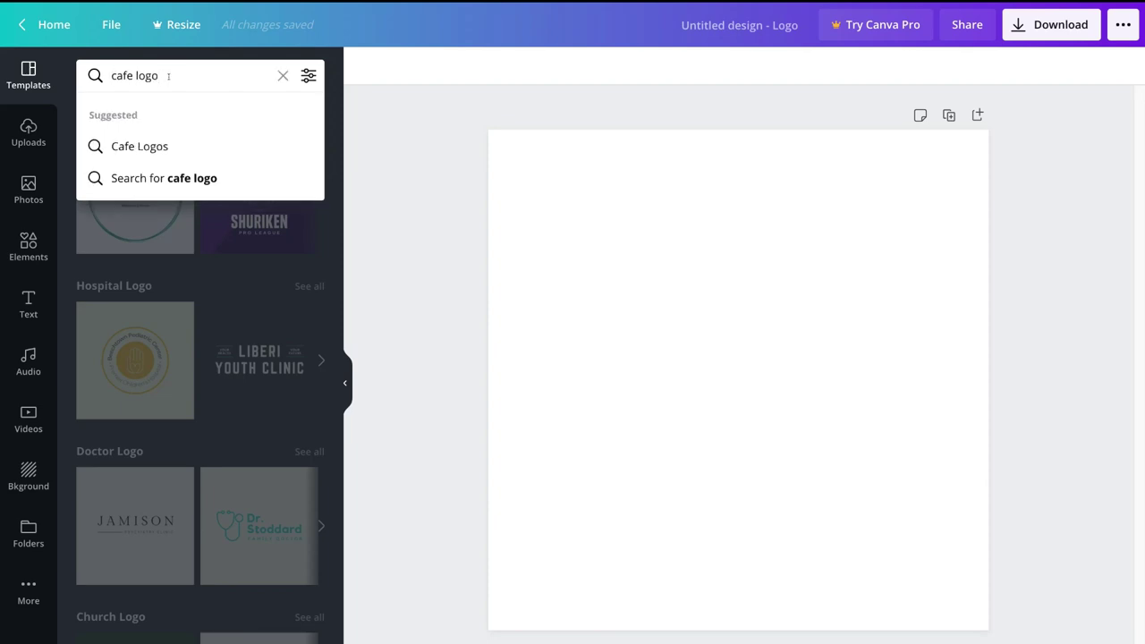
key("Return")
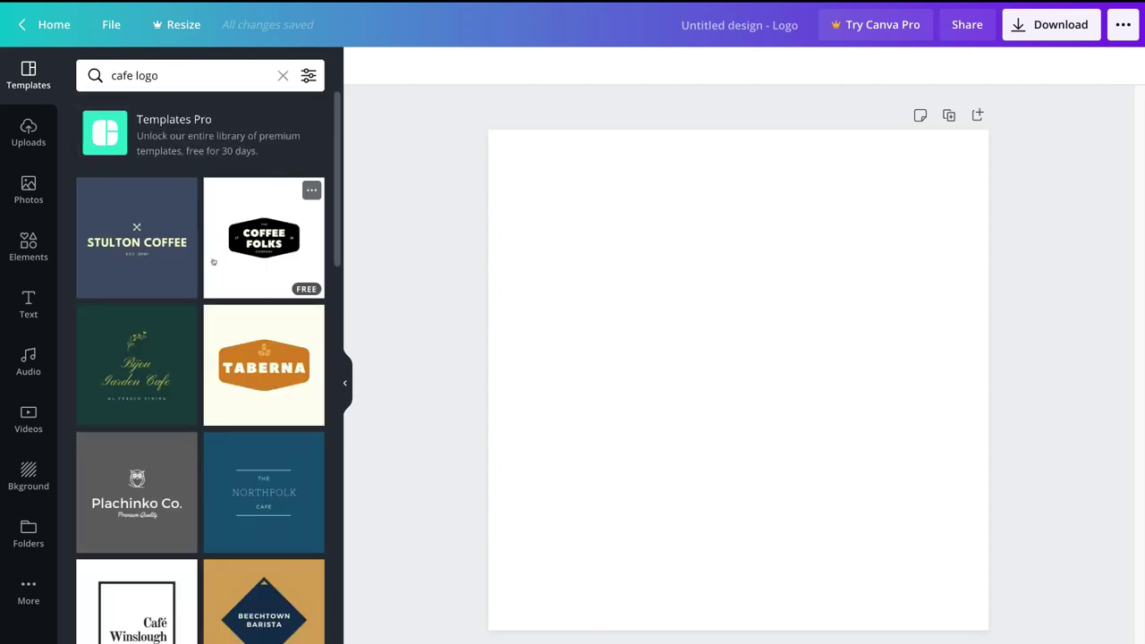
scroll(213, 262, "down", 1)
scroll(213, 262, "down", 5)
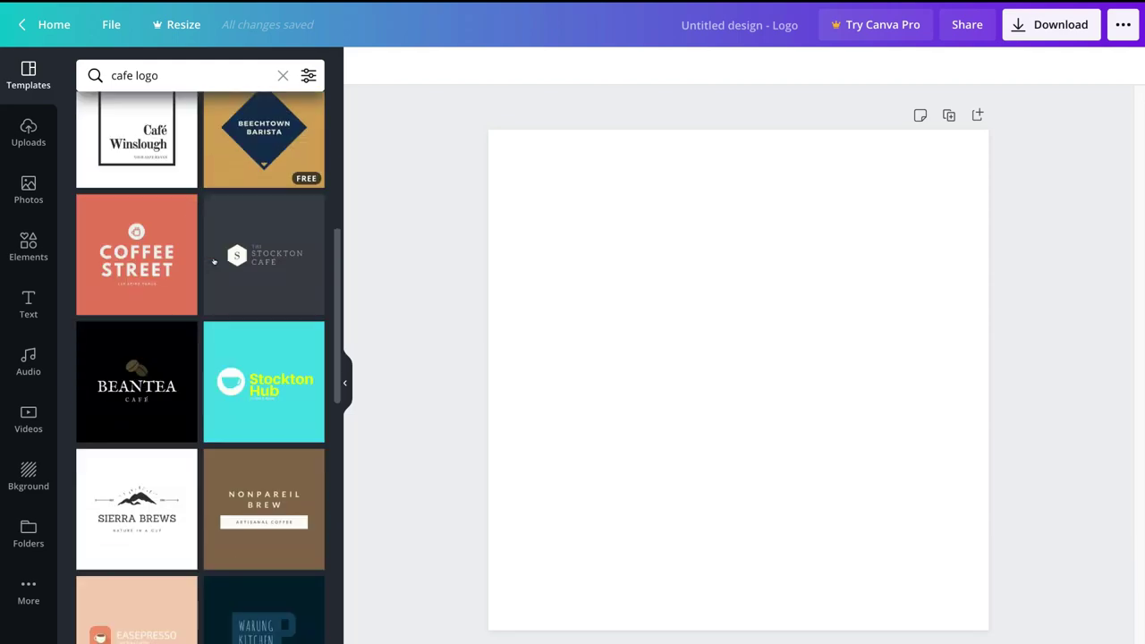
scroll(213, 262, "down", 1)
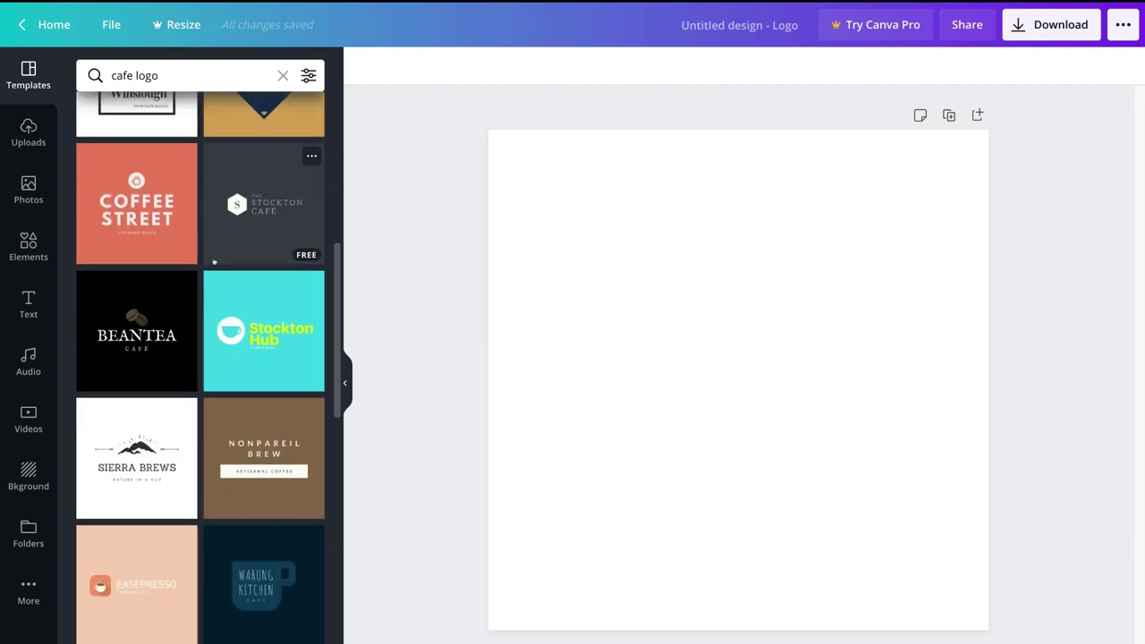
scroll(214, 261, "down", 1)
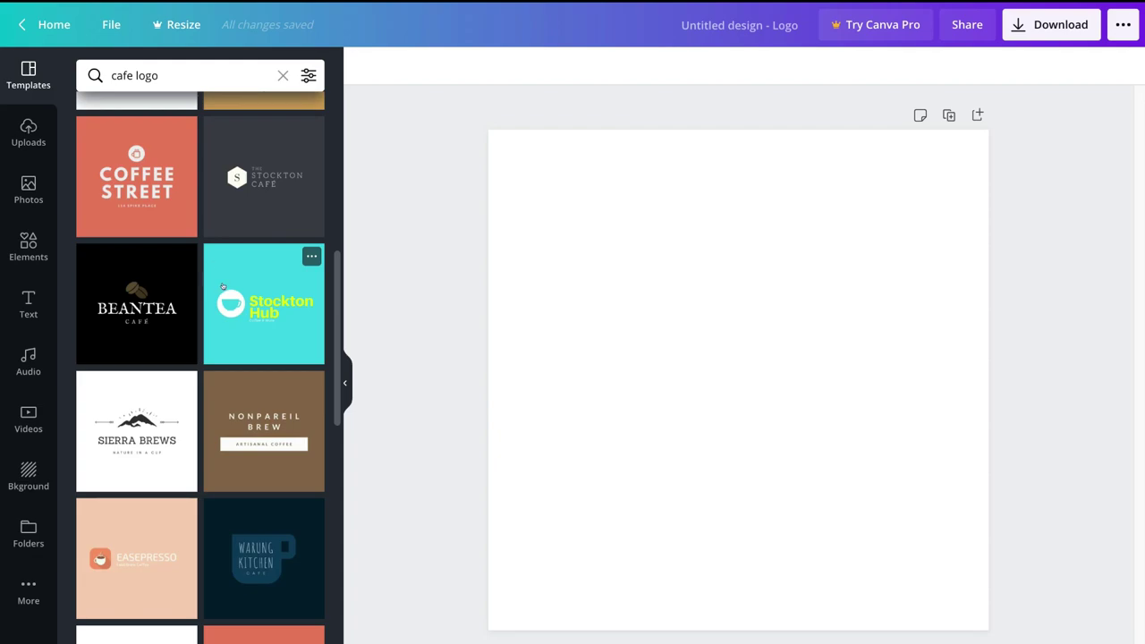
- Apply the BEANTEA cafe template and make its background orange
left_click(125, 340)
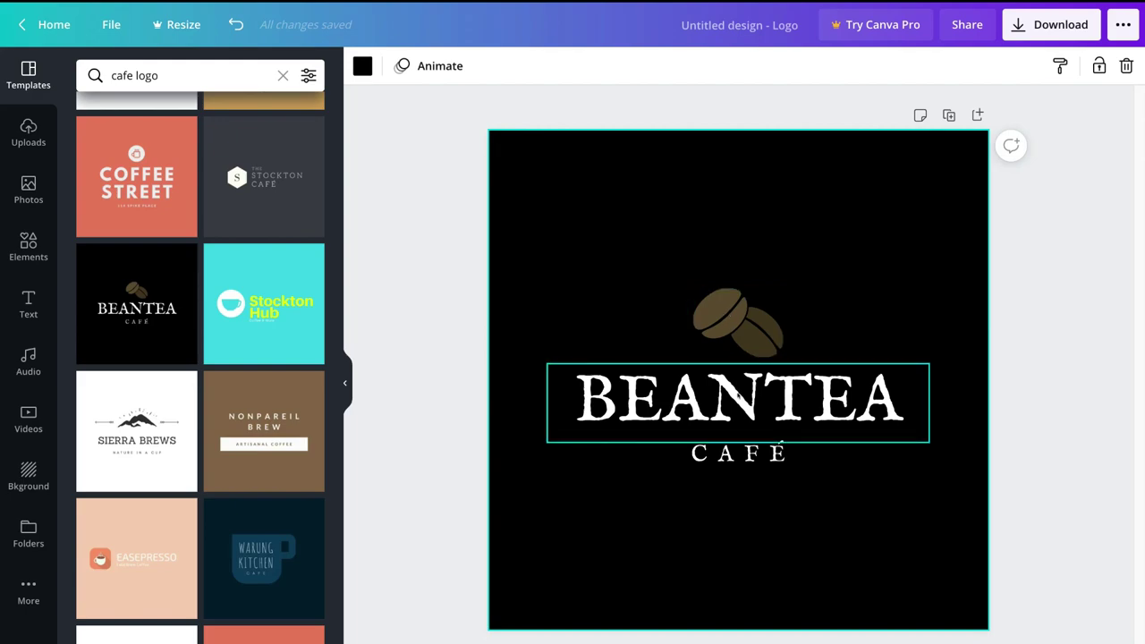
left_click(569, 265)
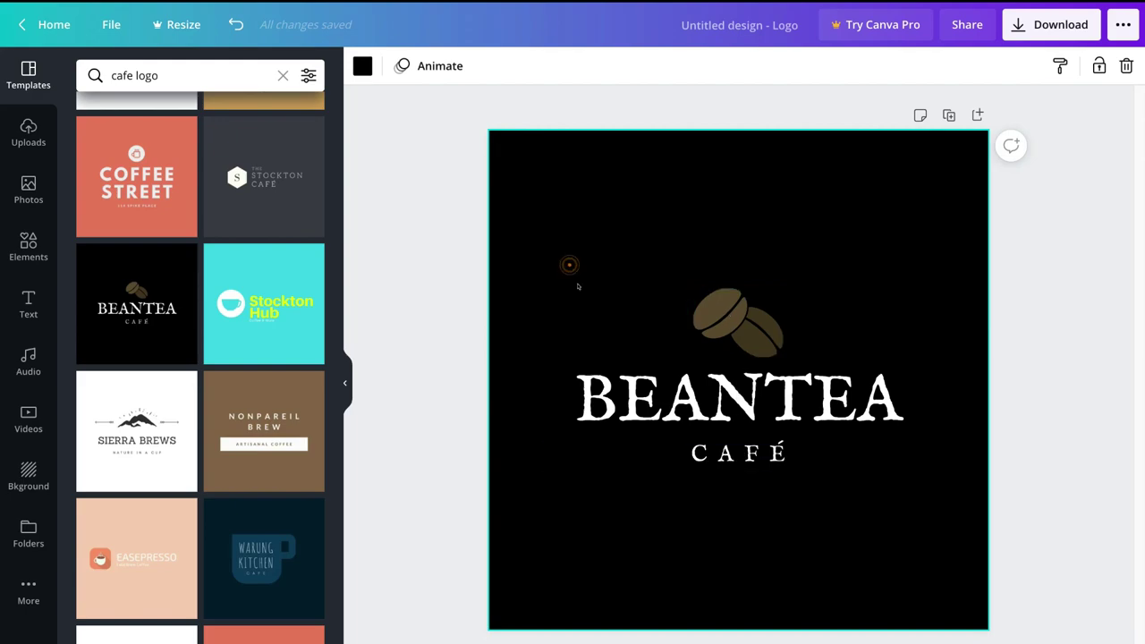
left_click(362, 66)
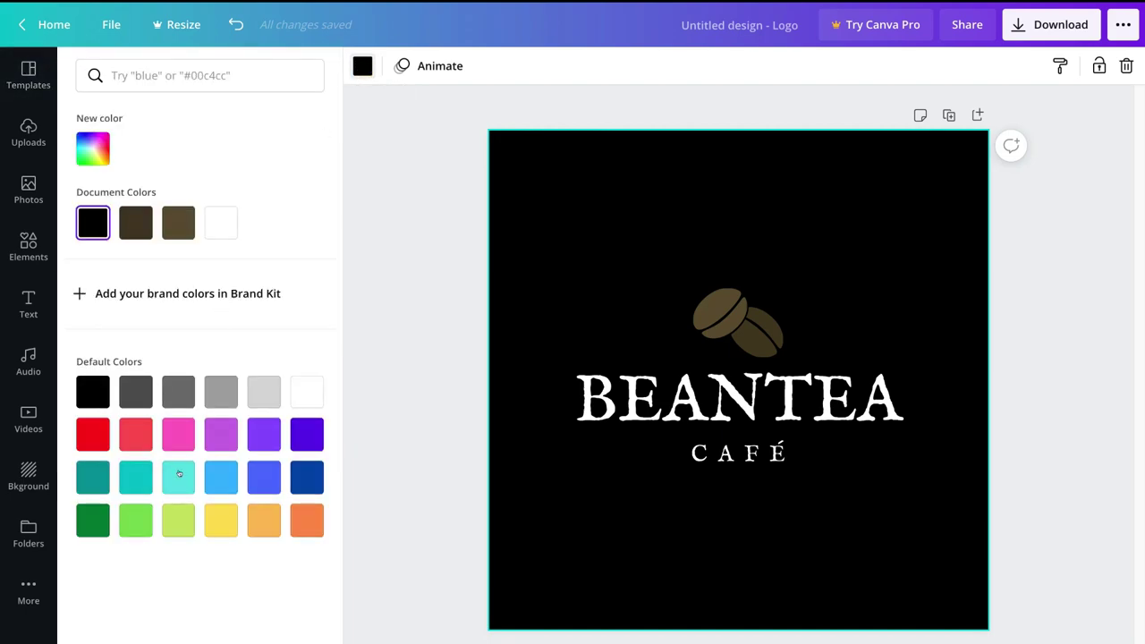
left_click(93, 149)
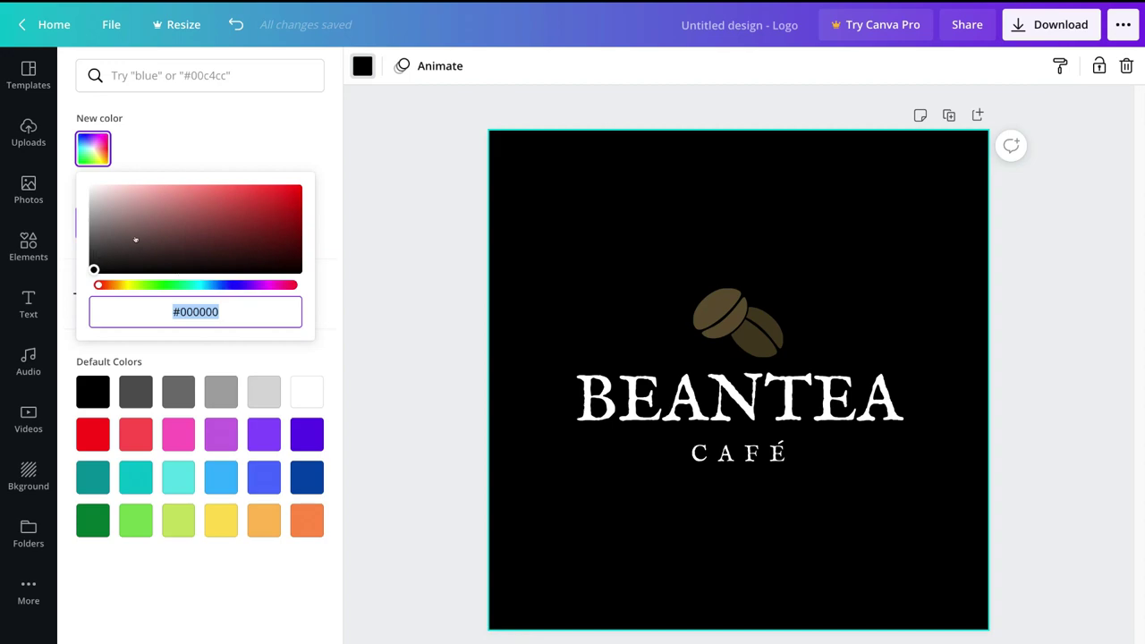
left_click(266, 348)
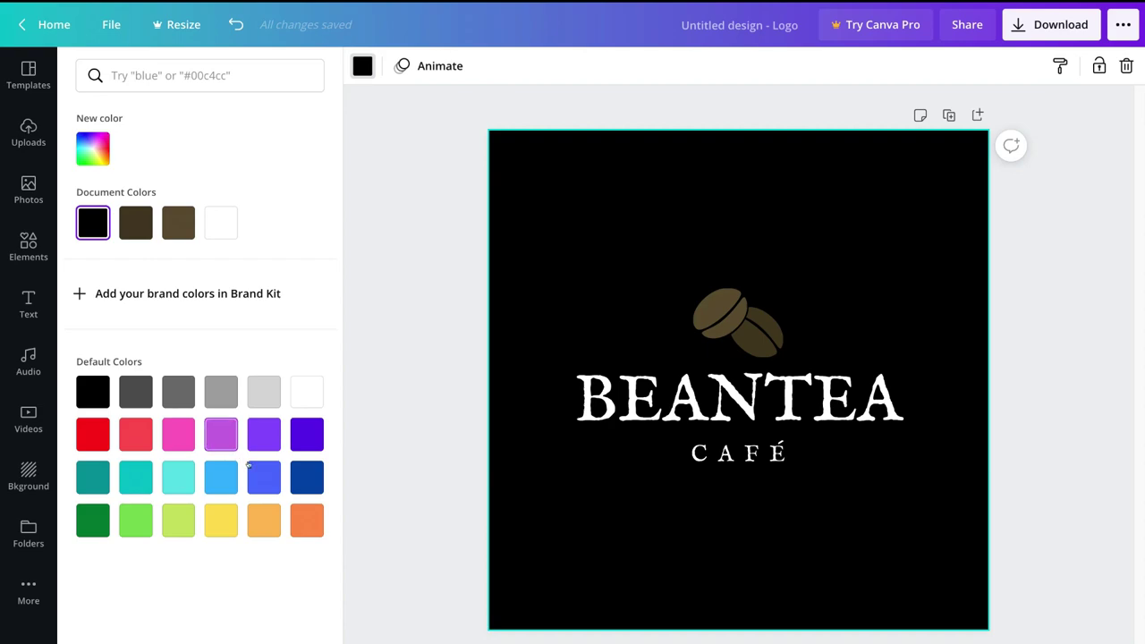
left_click(310, 527)
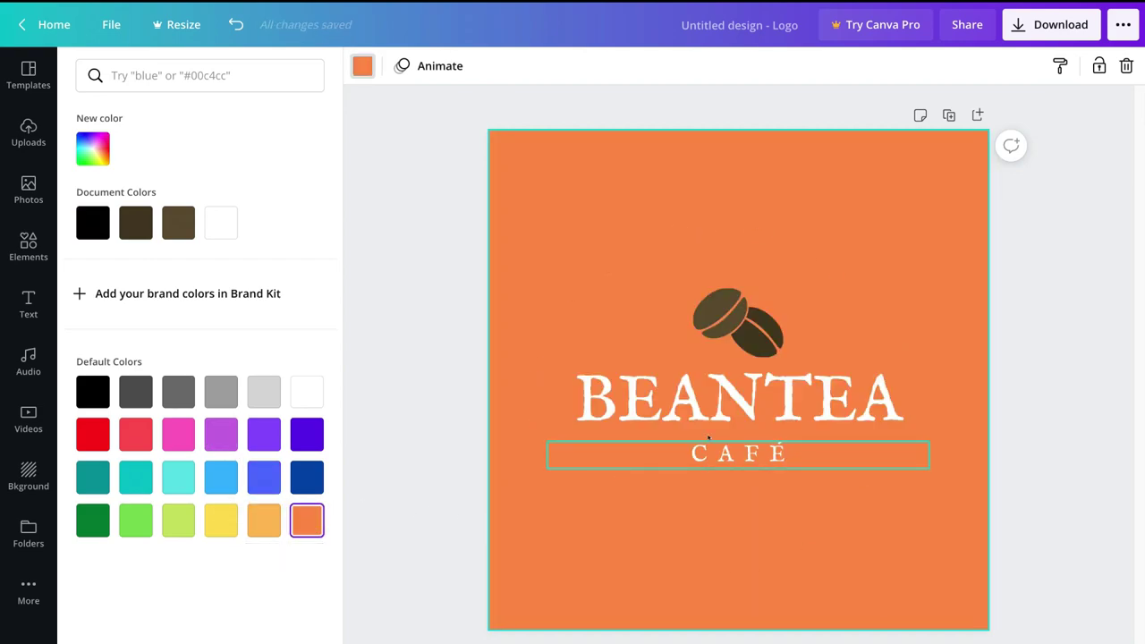
- Set the coffee-bean graphic's transparency to about 91
left_click(757, 315)
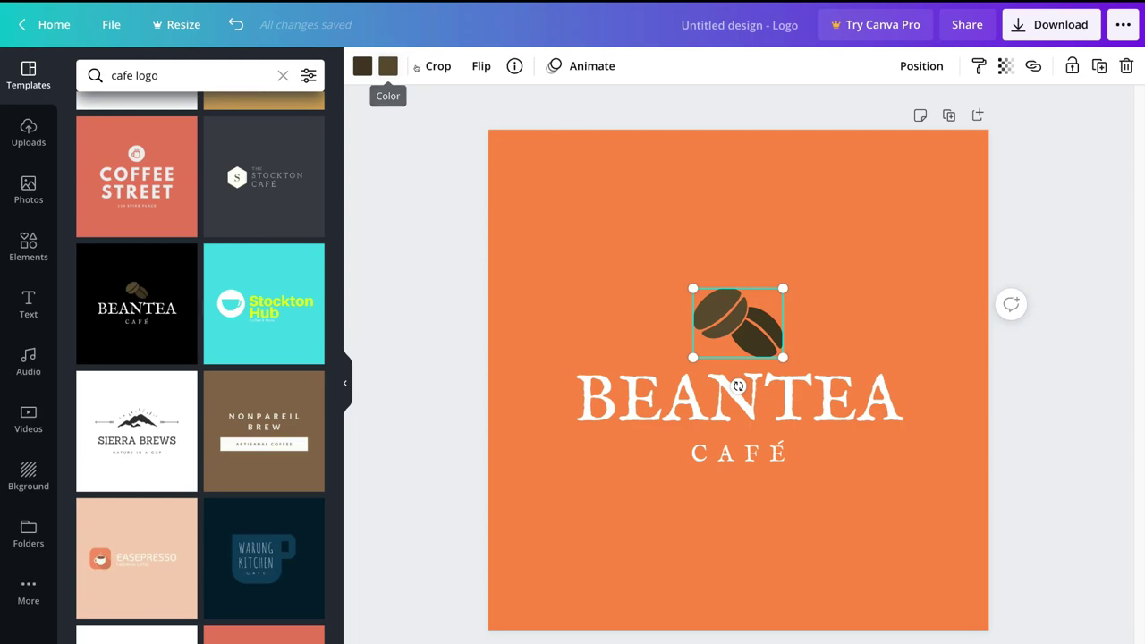
left_click(480, 66)
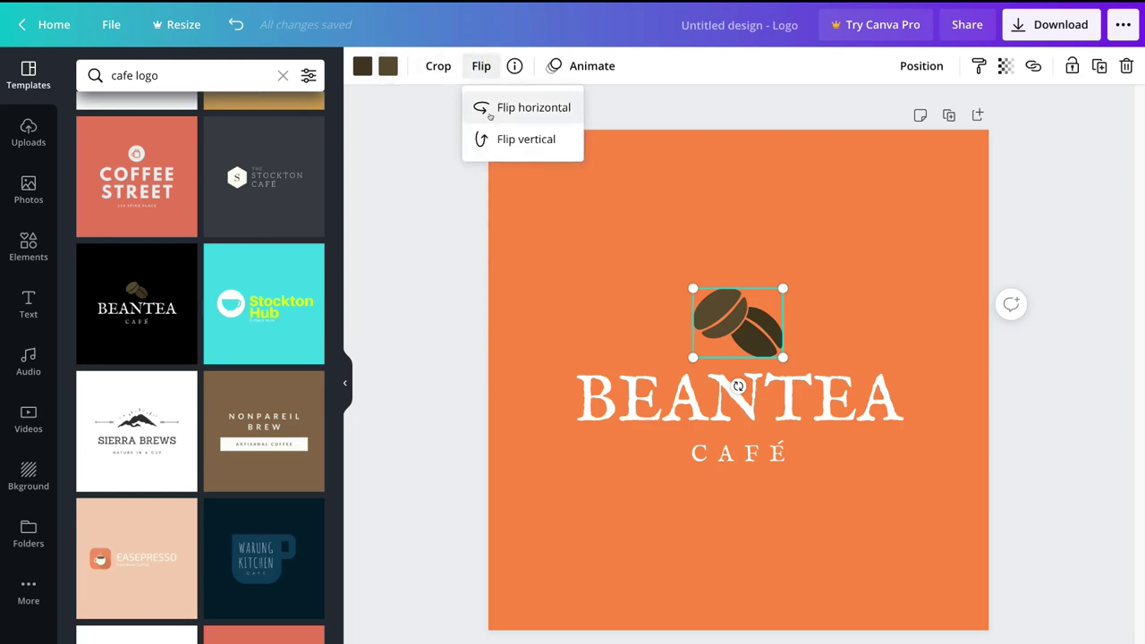
left_click(722, 75)
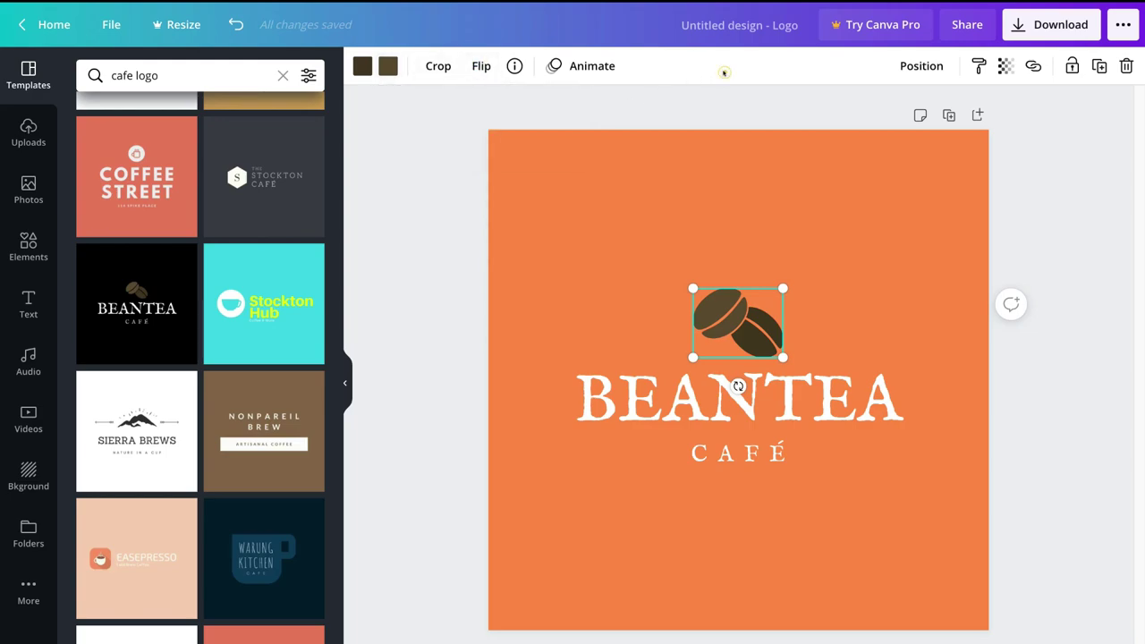
left_click(1005, 66)
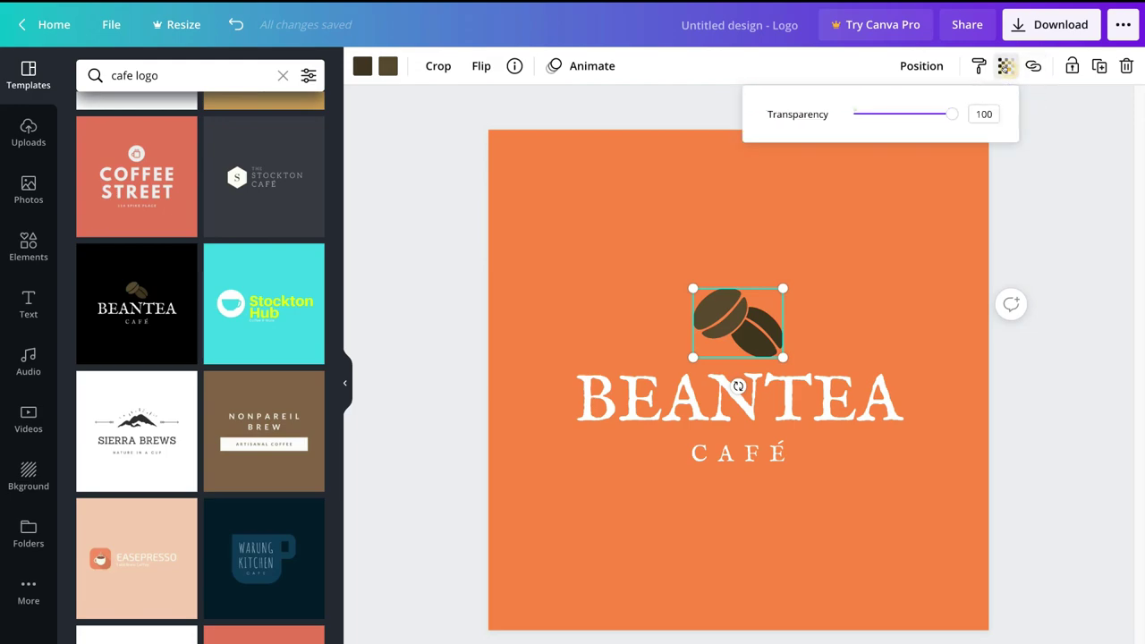
mouse_move(957, 113)
left_mouse_down()
mouse_move(889, 113)
mouse_move(943, 113)
left_mouse_up()
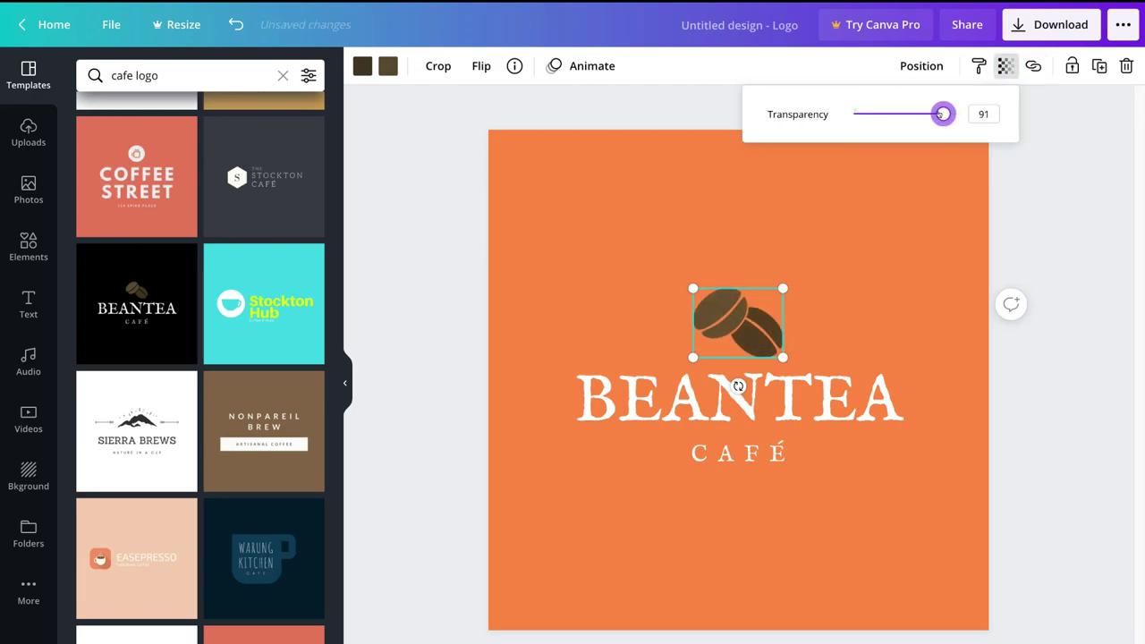
left_click(685, 110)
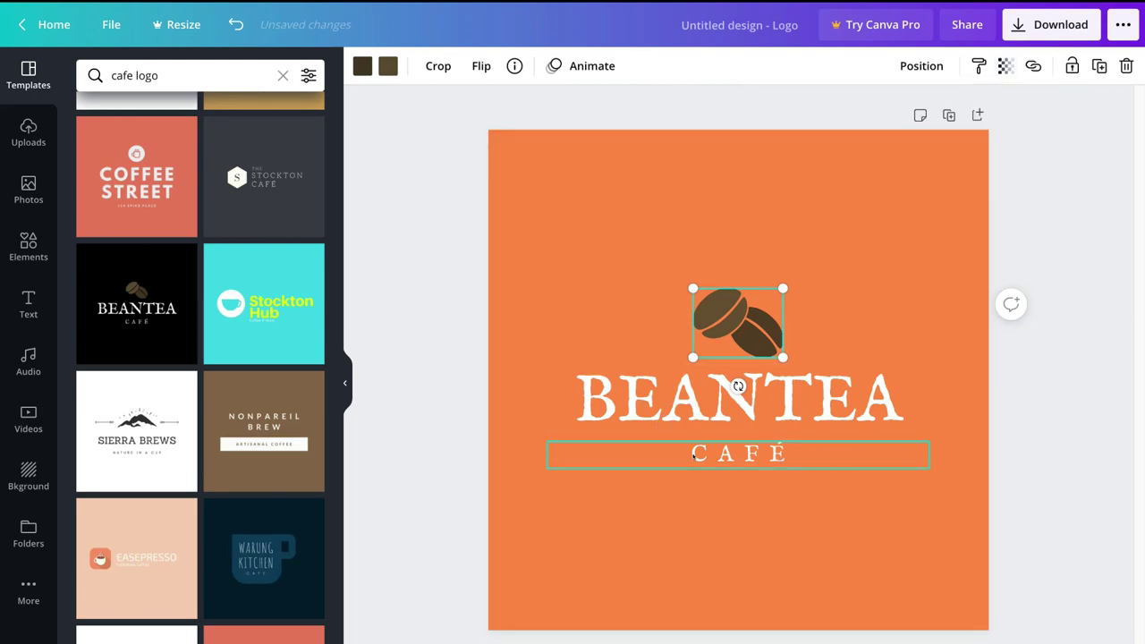
double_click(691, 407)
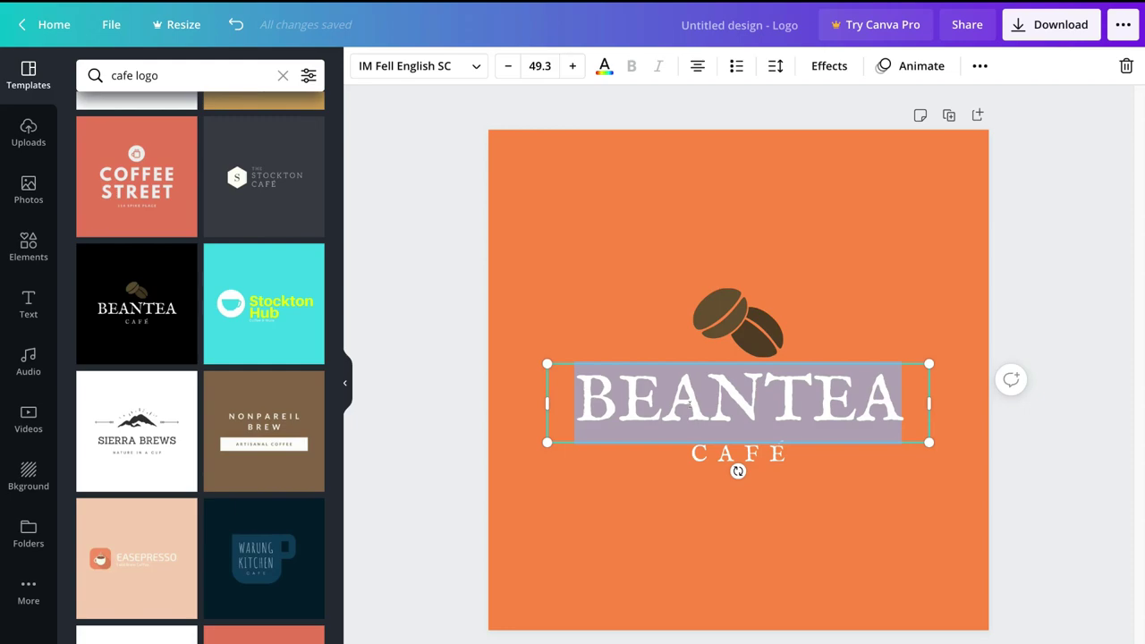
- Rename the title to CAFE89 and replace the CAFÉ line with ESTABLISHED 2021
type("CAFE89")
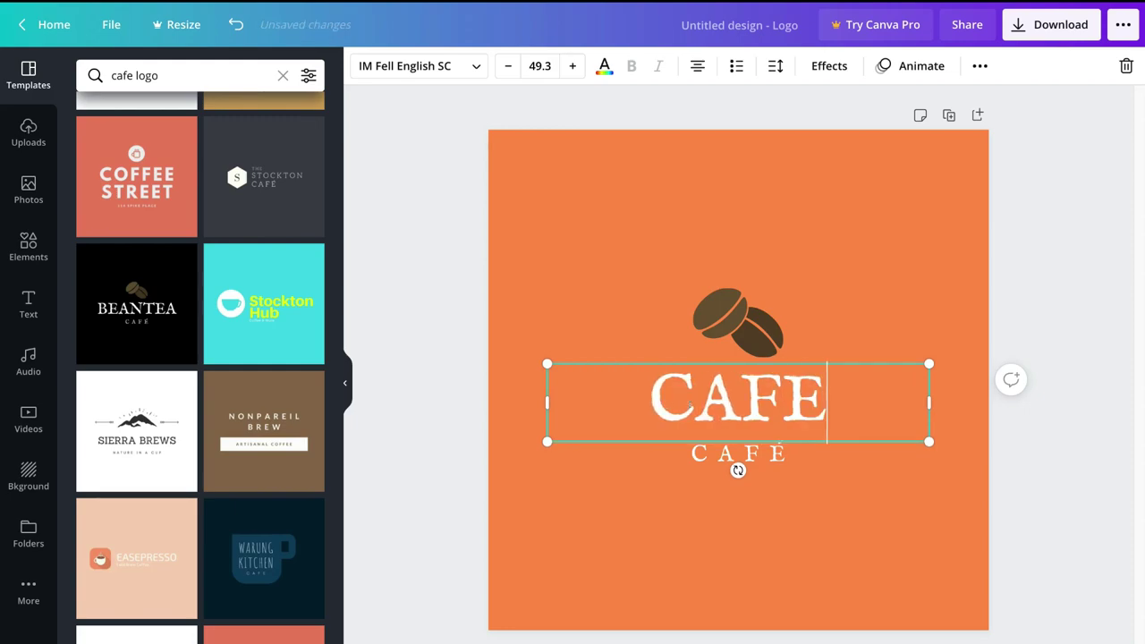
double_click(707, 453)
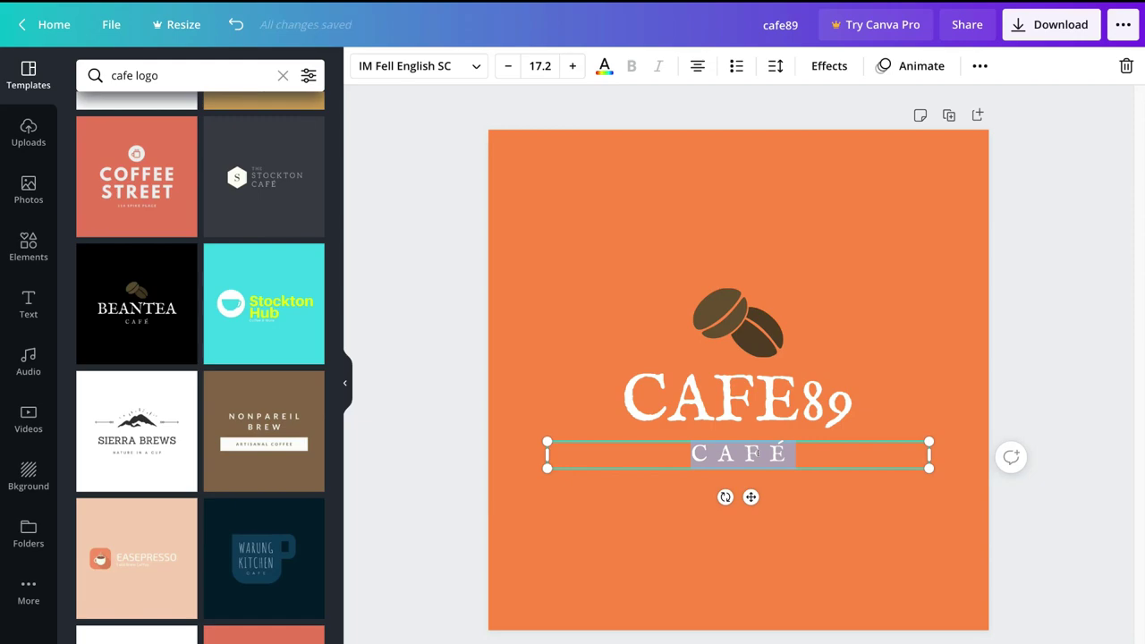
type("ESTABLISHED 2021")
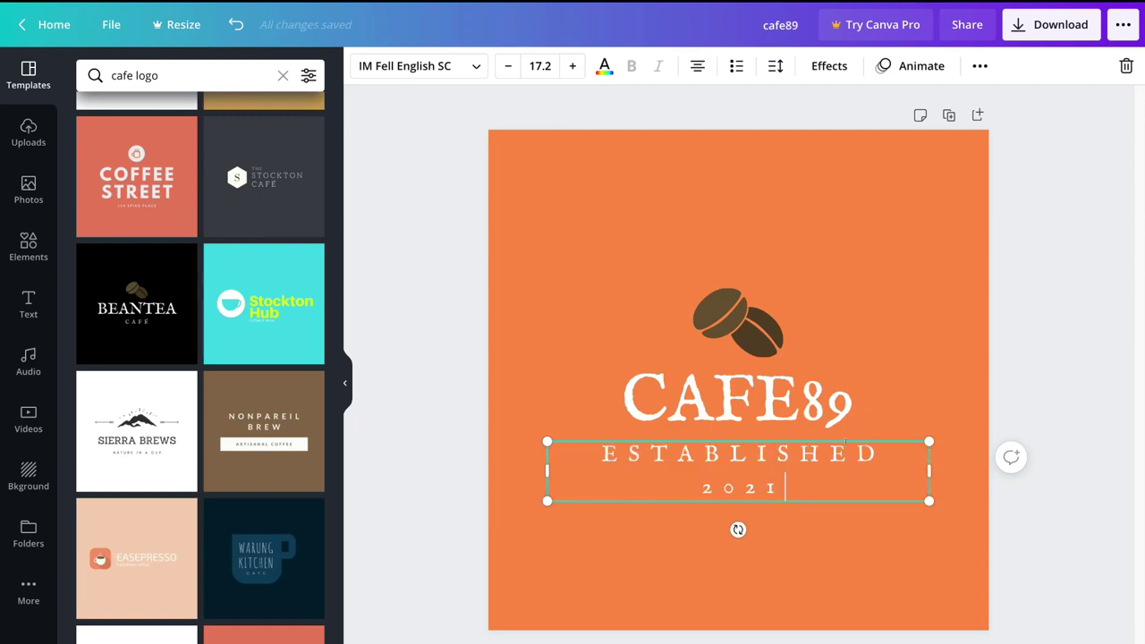
mouse_move(929, 501)
left_mouse_down()
mouse_move(1035, 567)
mouse_move(936, 498)
mouse_move(853, 481)
mouse_move(943, 496)
mouse_move(936, 485)
mouse_move(929, 499)
left_mouse_up()
- Set the subtitle font size to 18 and browse font, colour and text style options
left_click(540, 67)
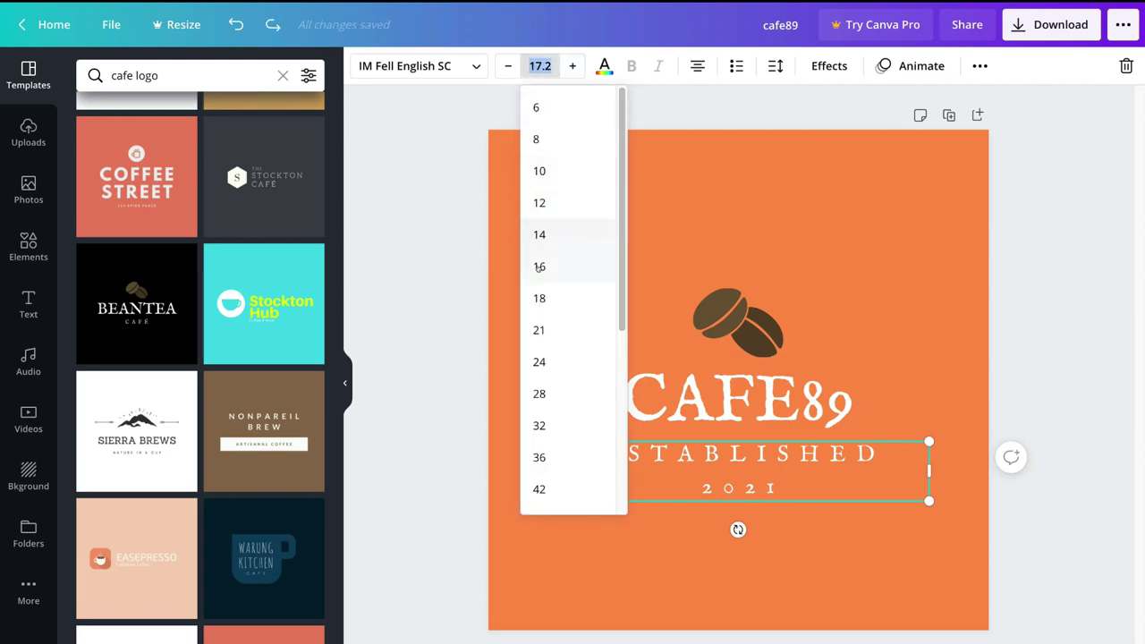
left_click(575, 299)
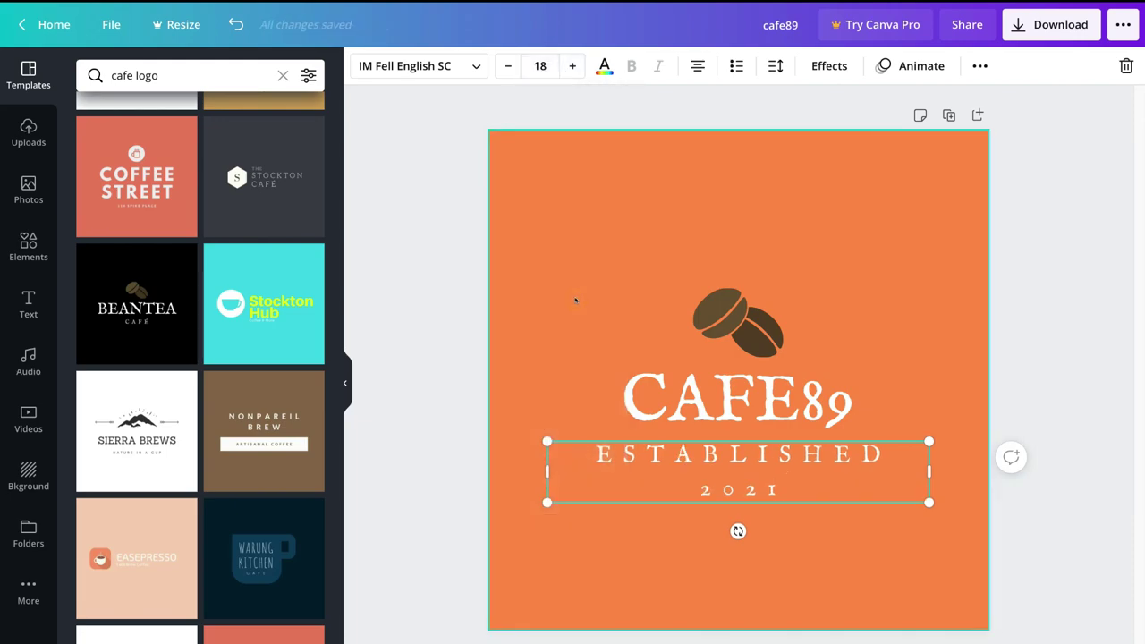
left_click(604, 66)
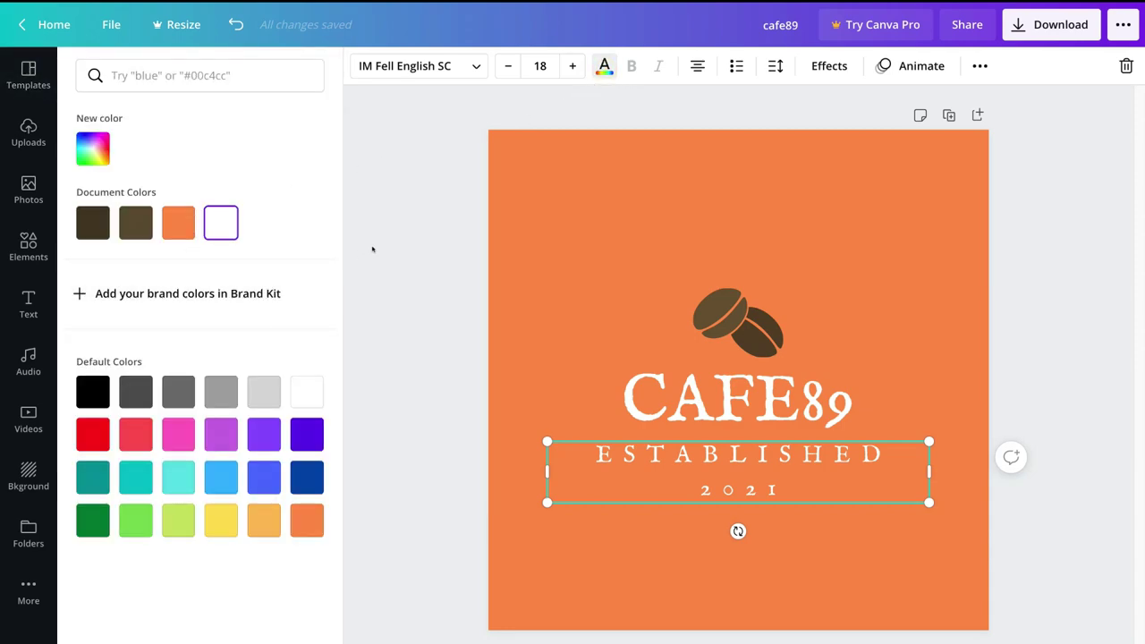
left_click(461, 75)
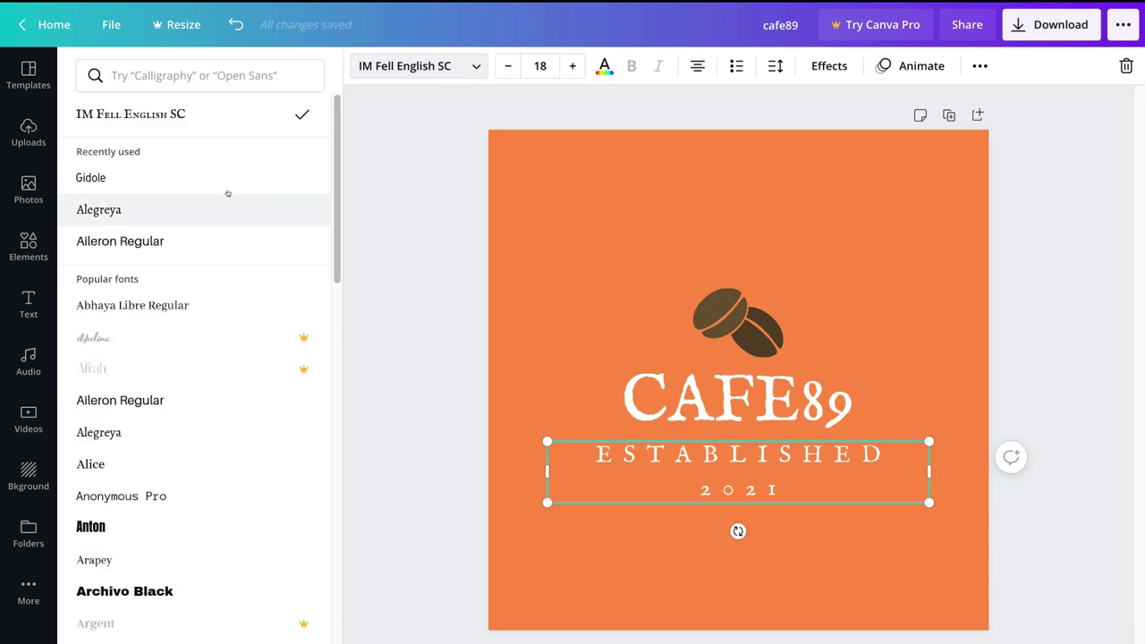
scroll(196, 306, "down", 5)
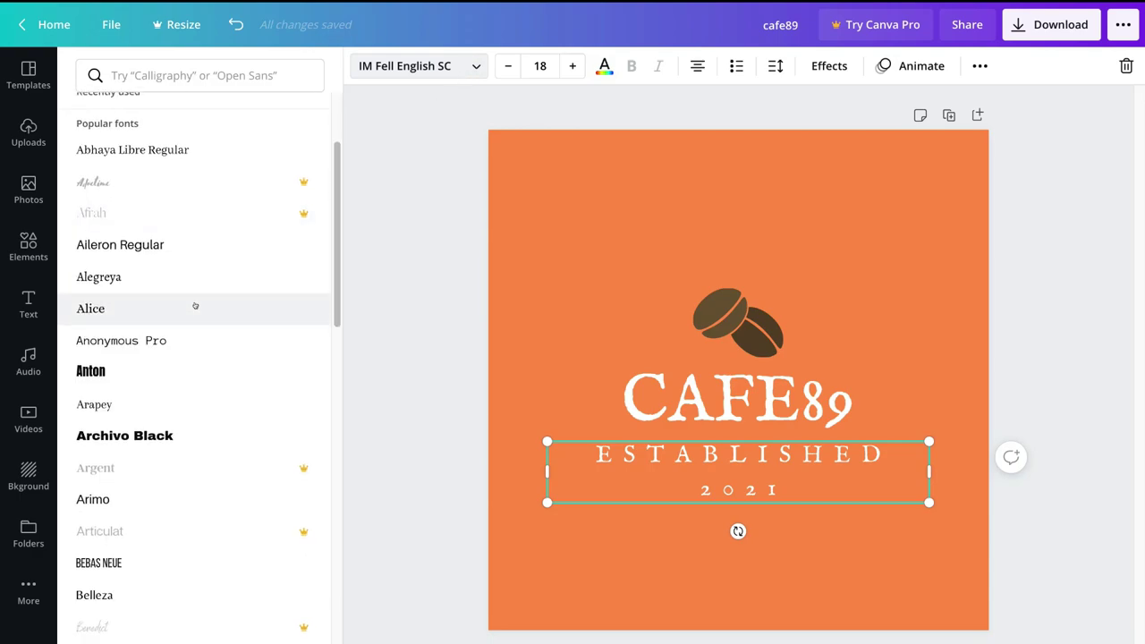
scroll(195, 306, "up", 5)
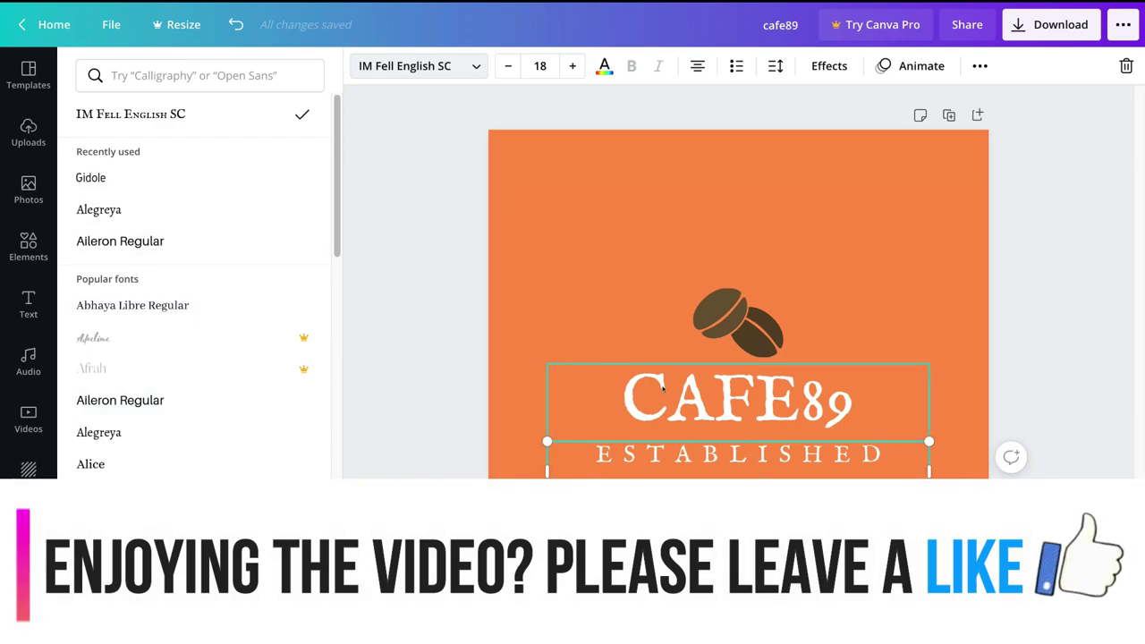
left_click(29, 303)
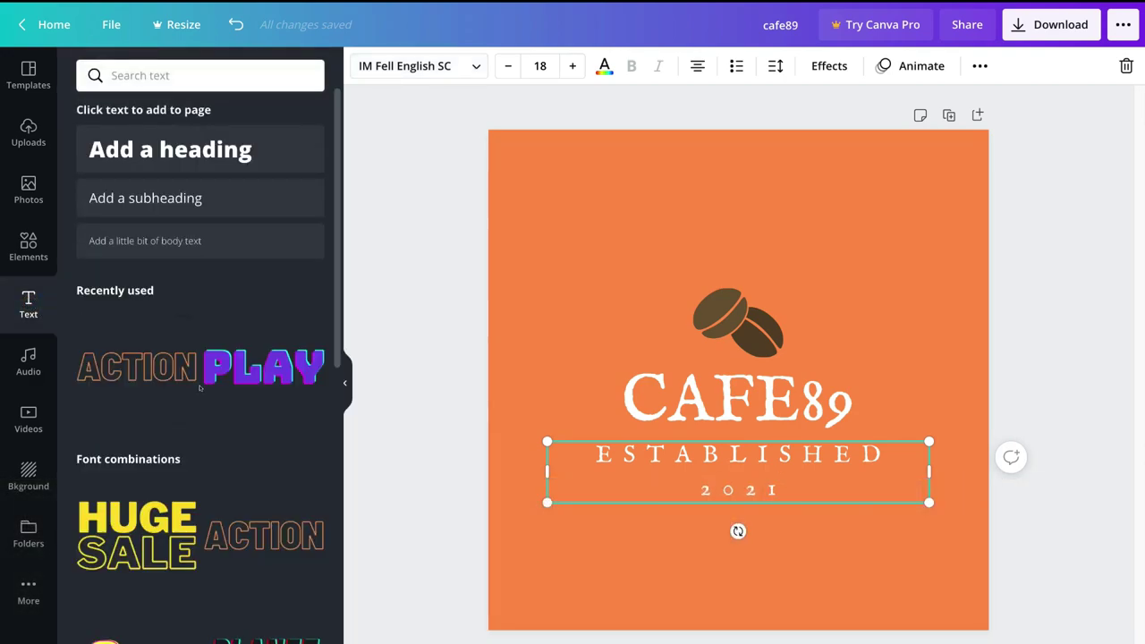
scroll(199, 387, "down", 1)
scroll(200, 388, "down", 3)
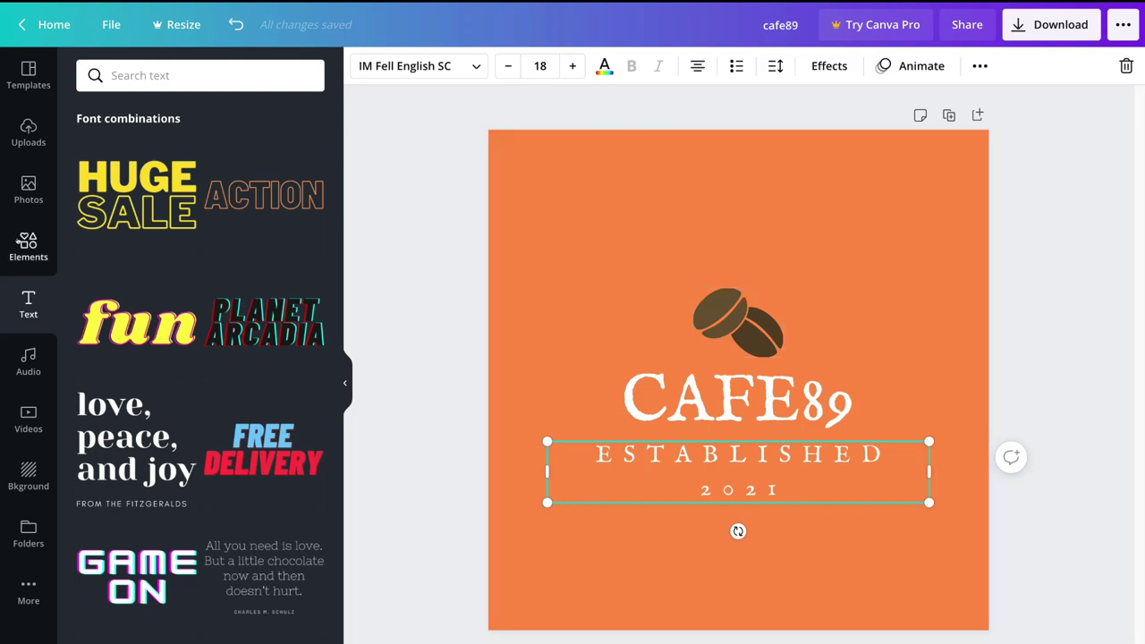
- Search Elements for 'coffee cup' graphics
left_click(27, 246)
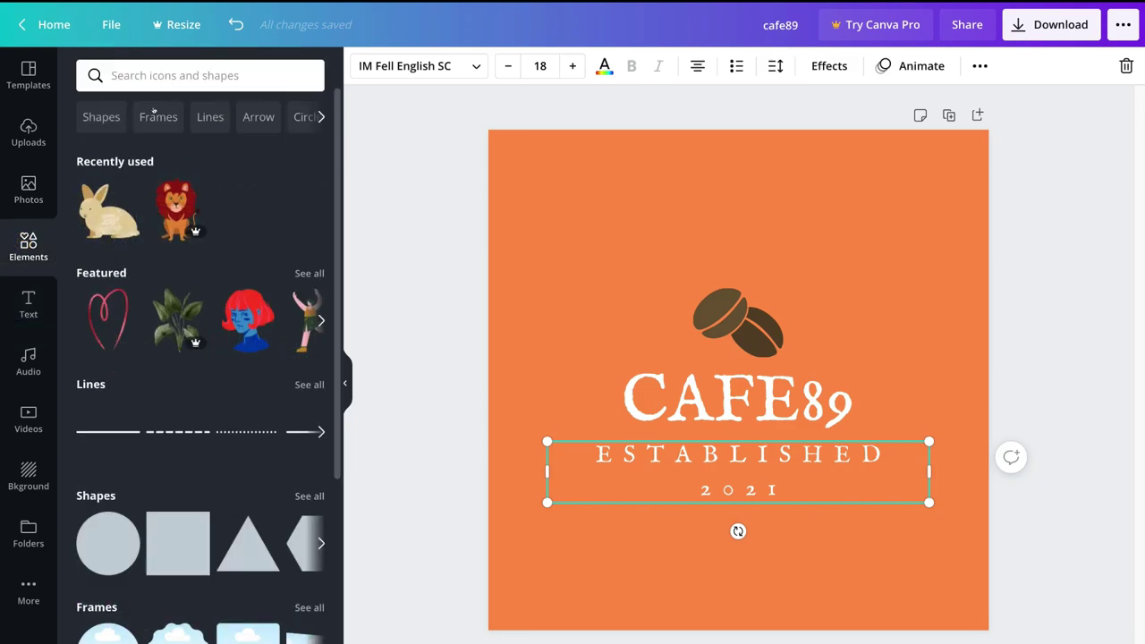
left_click(161, 77)
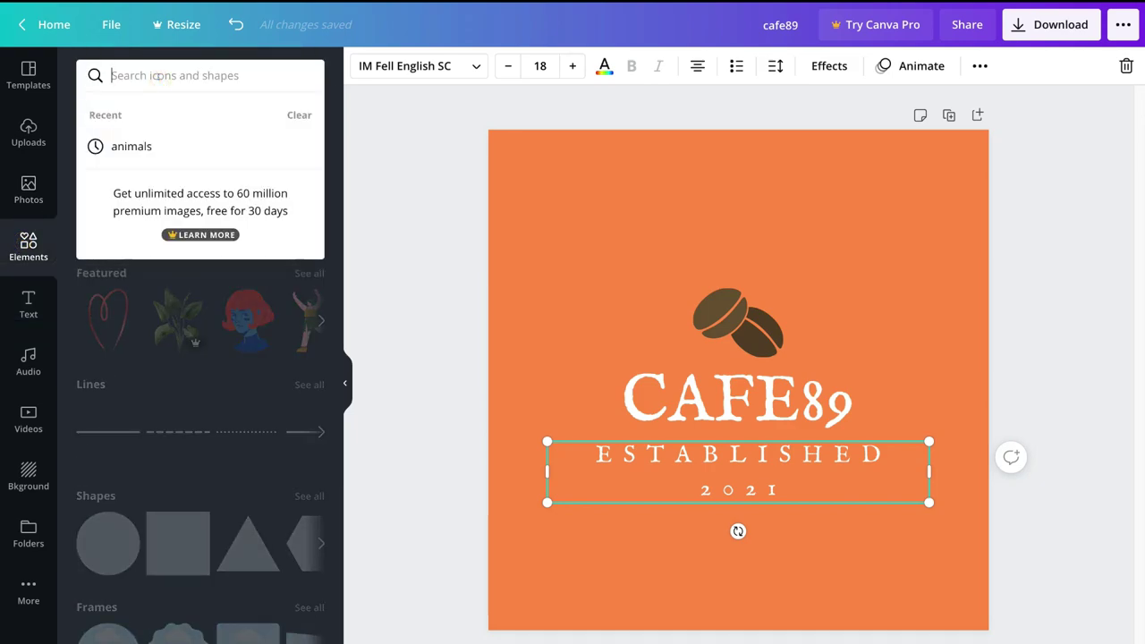
type("coffee cup")
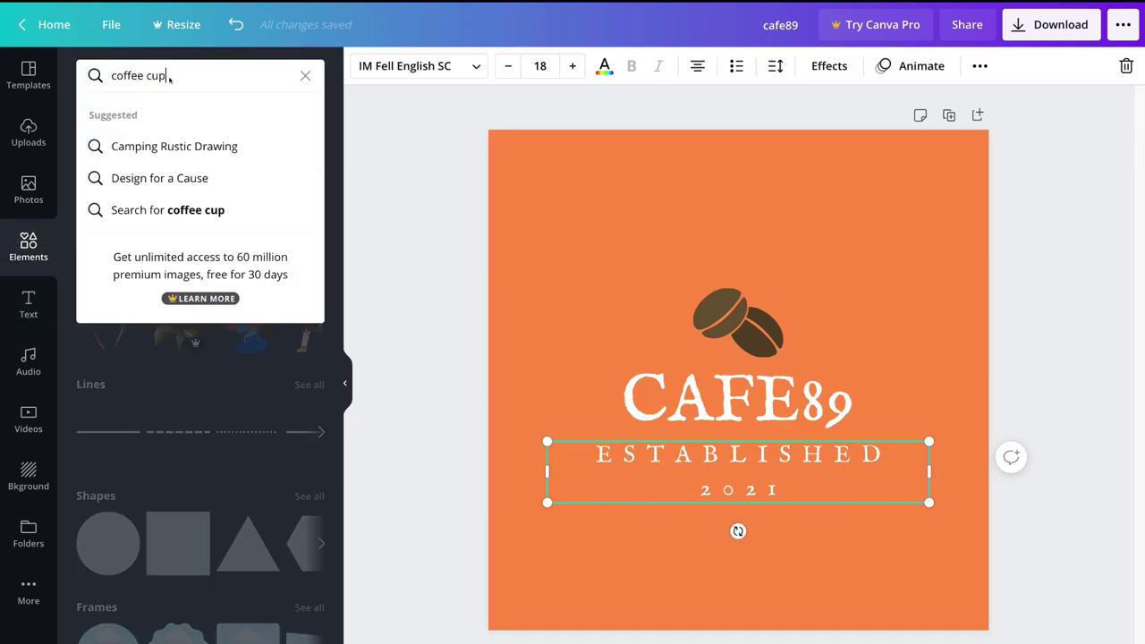
key("Return")
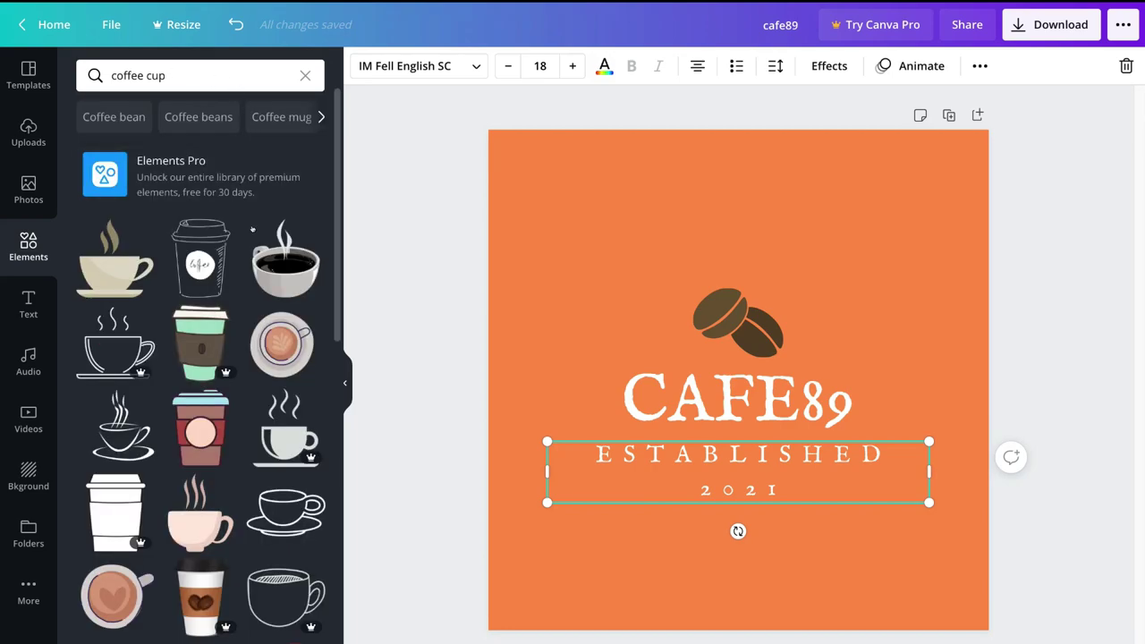
scroll(252, 229, "down", 4)
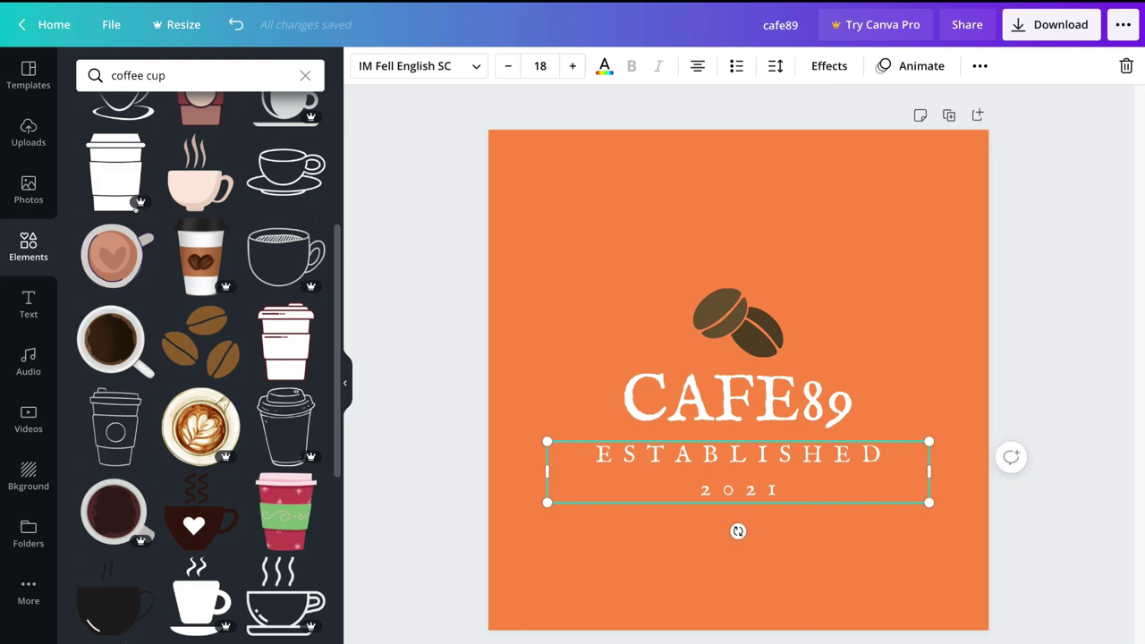
- Add the white takeaway cup graphic, shrunk and placed near the top of the logo
left_click(113, 162)
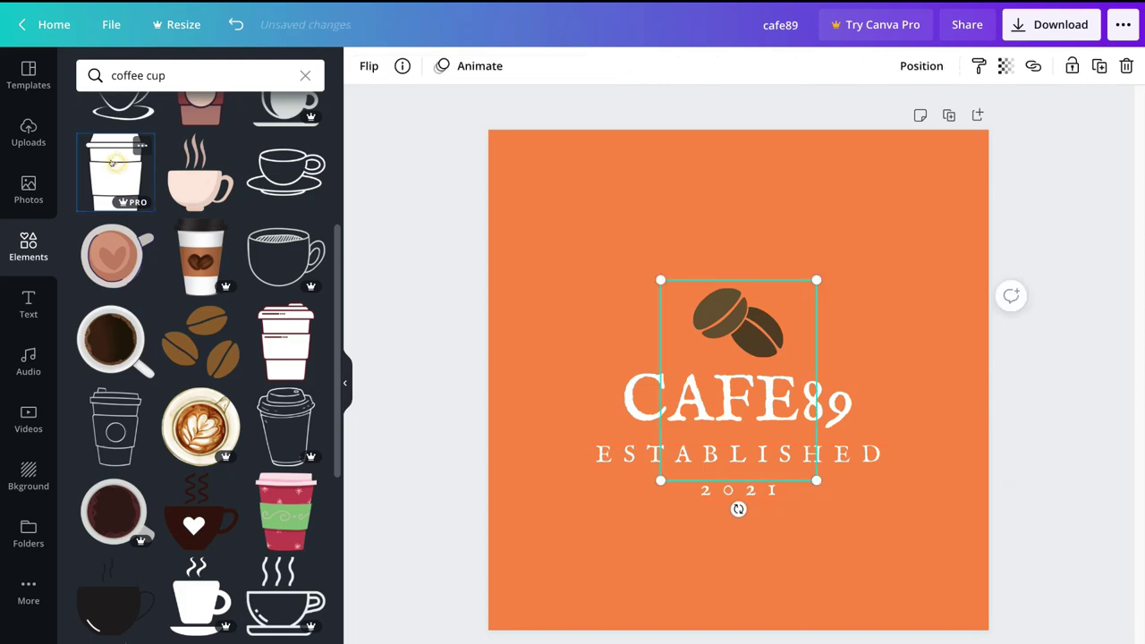
left_click_drag(729, 398, 729, 206)
left_click_drag(655, 86, 718, 158)
left_click_drag(720, 223, 683, 212)
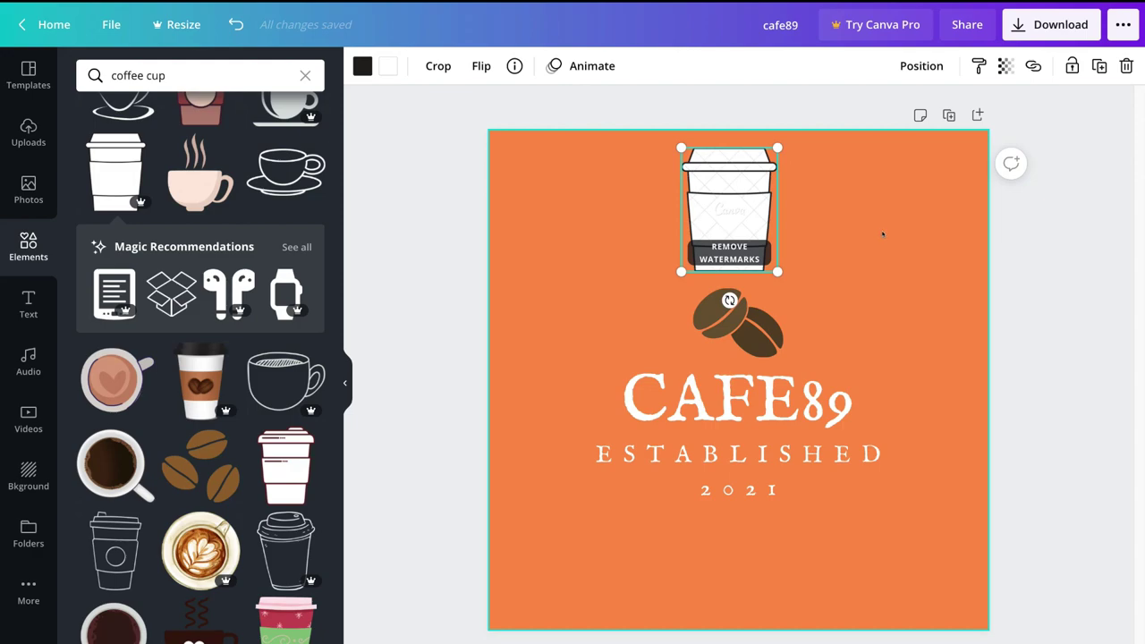
- Delete the takeaway cup graphic
left_click(728, 224)
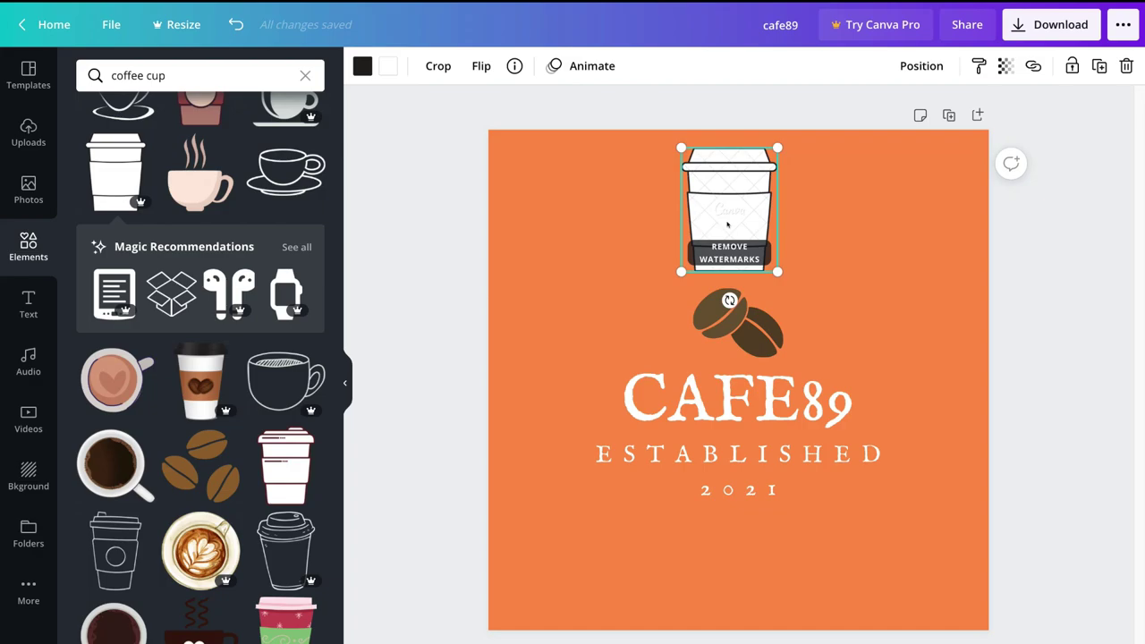
key("Delete")
scroll(216, 286, "down", 1)
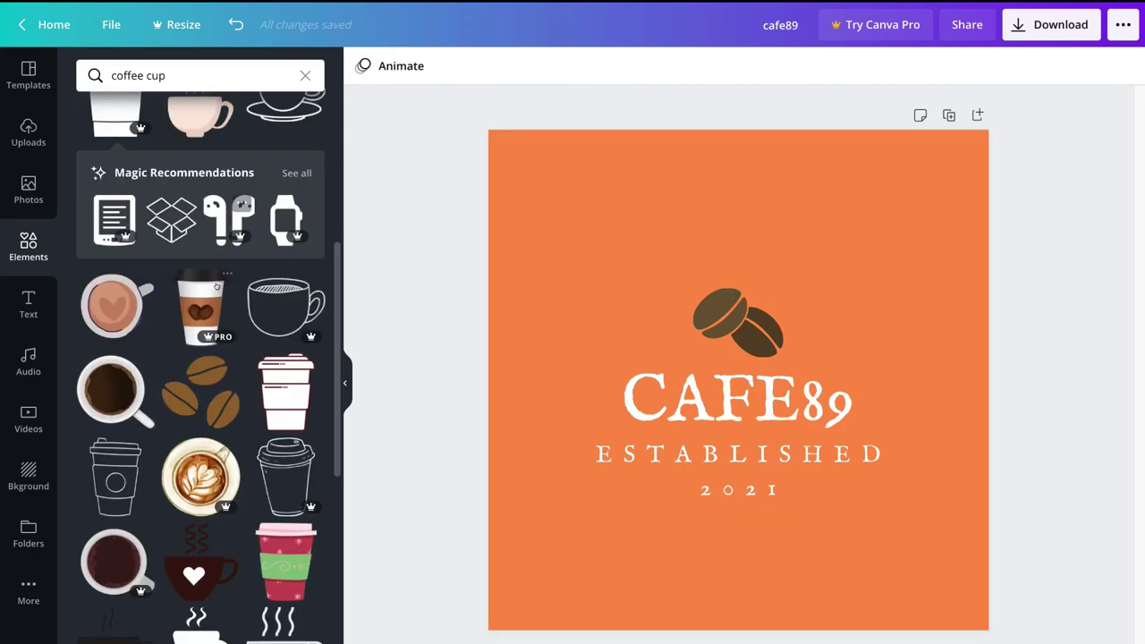
- Add a small cup-and-saucer graphic above CAFE89 and delete the coffee beans
scroll(216, 286, "down", 3)
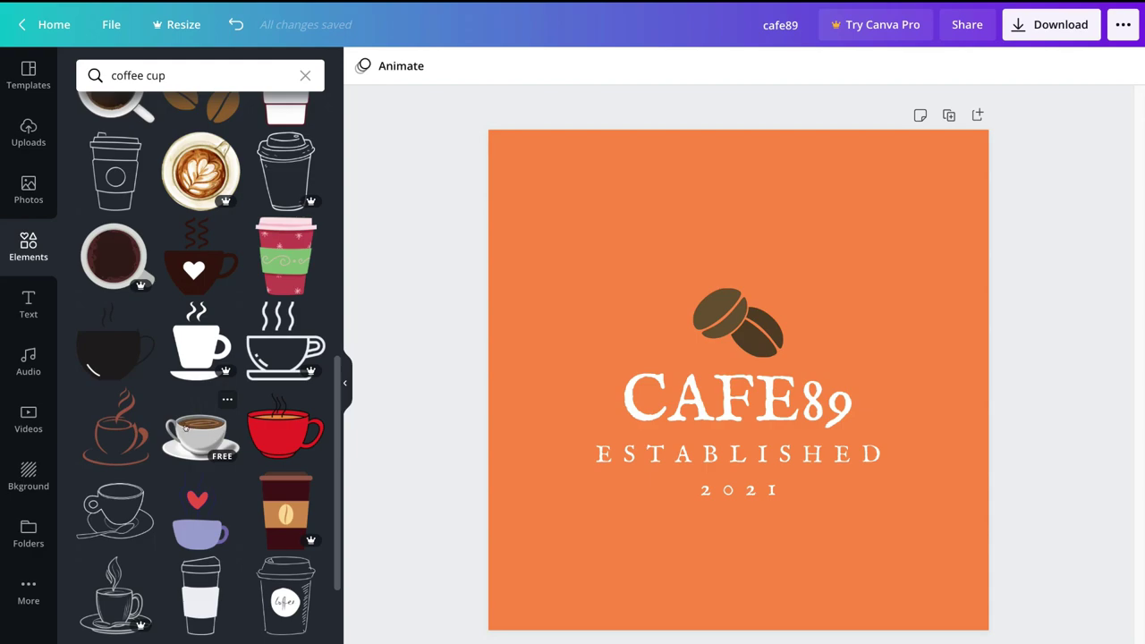
left_click(186, 427)
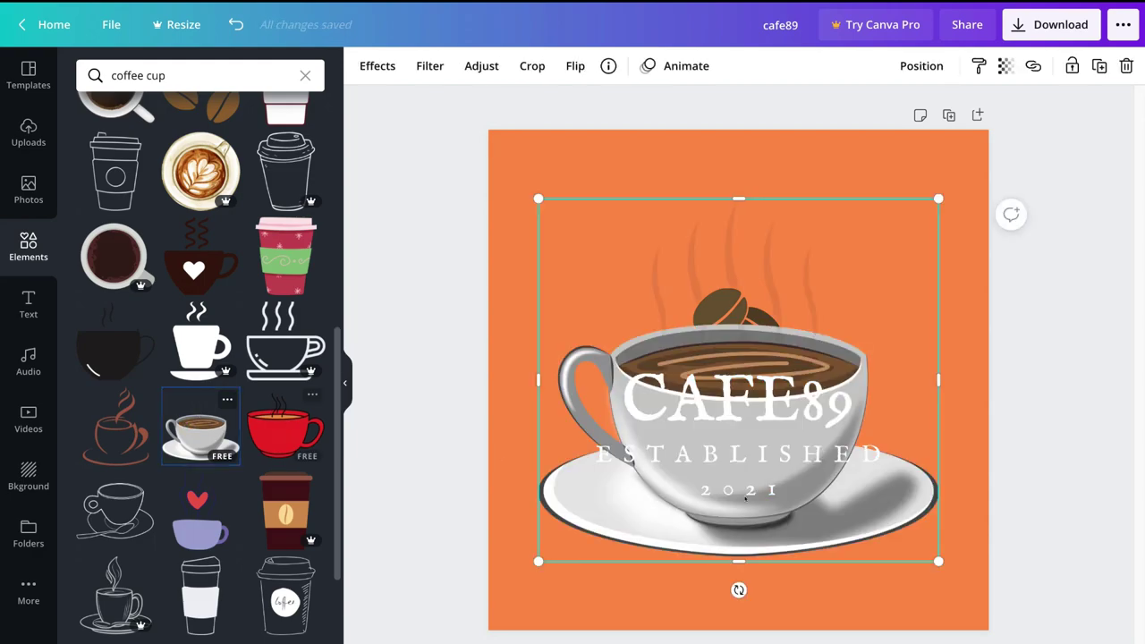
left_click_drag(938, 561, 669, 318)
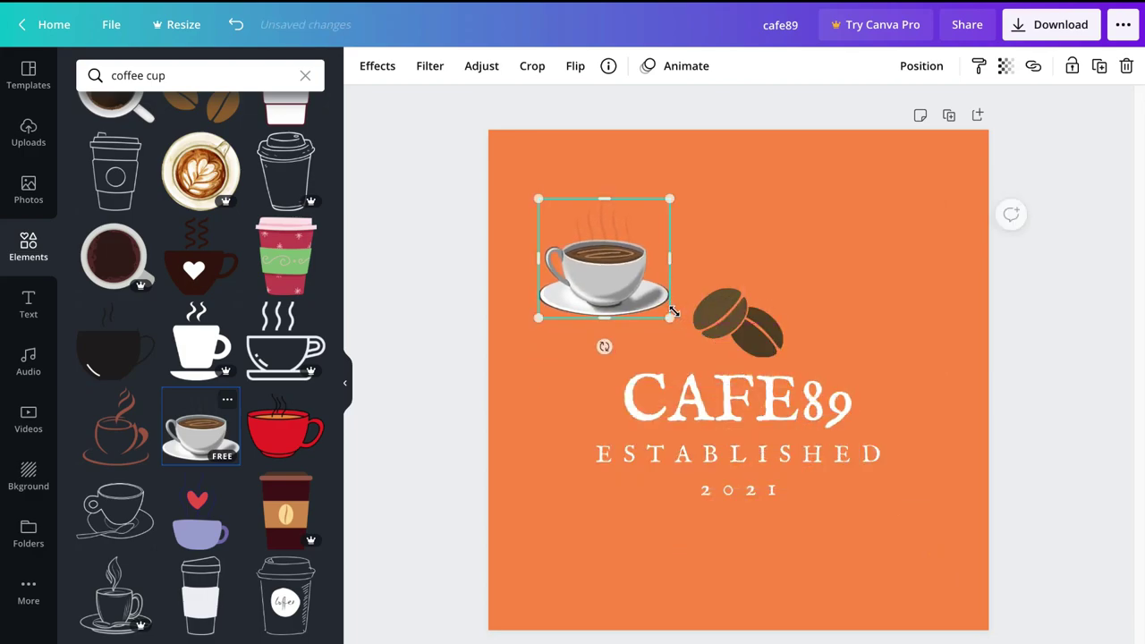
left_click(768, 330)
key("Delete")
left_click_drag(597, 277, 741, 300)
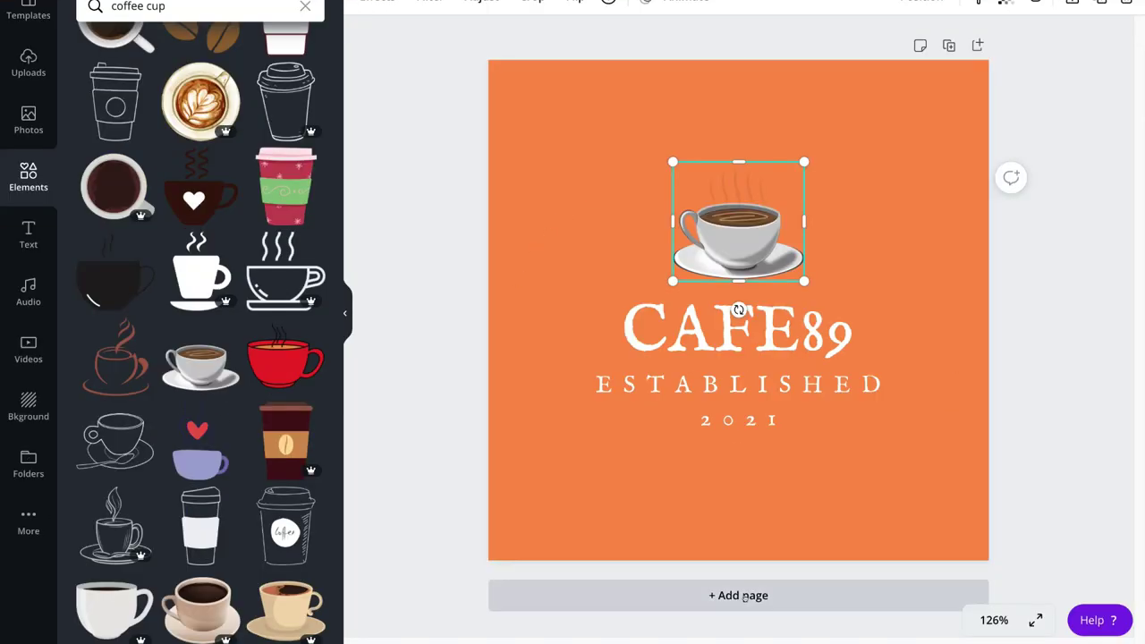
- Add a second page using the Mochamoo Coffee template
left_click(746, 597)
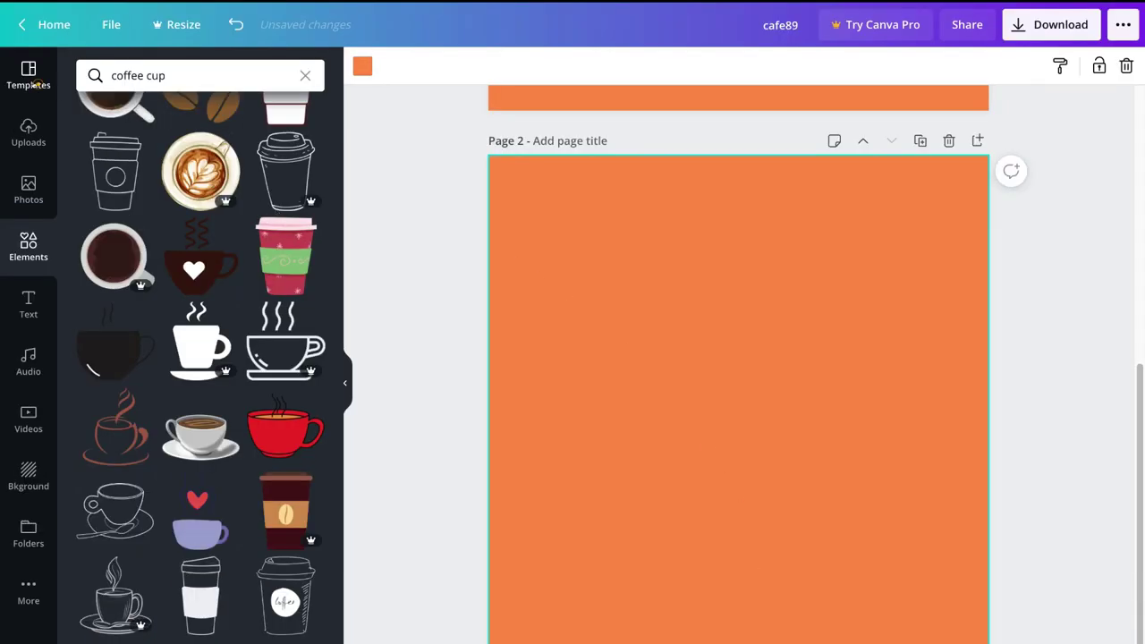
left_click(33, 14)
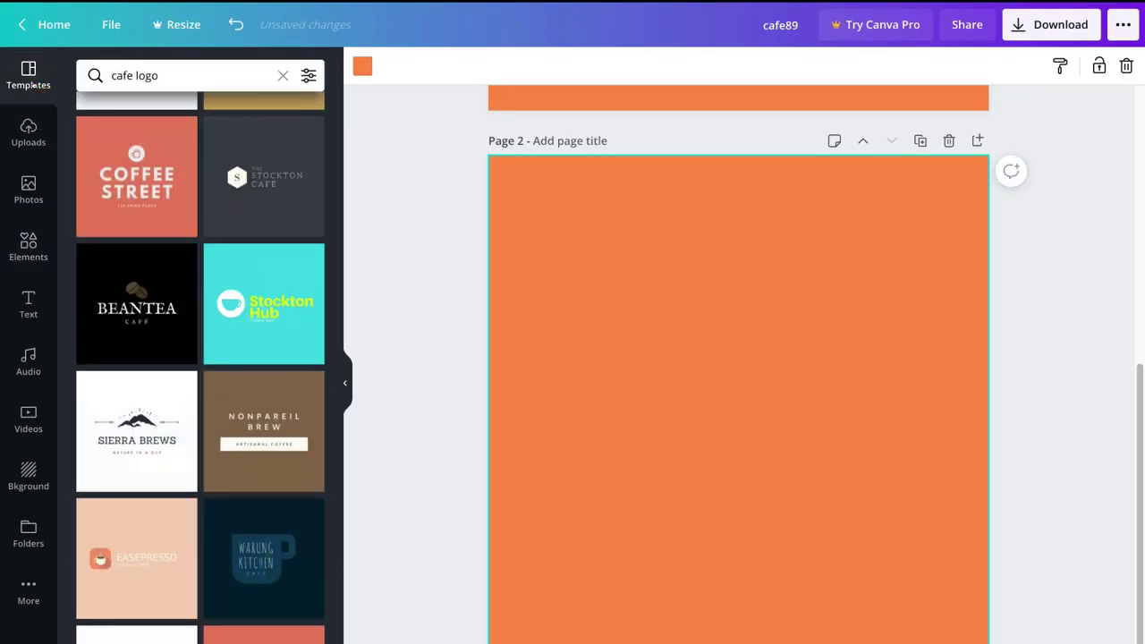
scroll(162, 425, "down", 3)
scroll(162, 424, "down", 2)
left_click(123, 331)
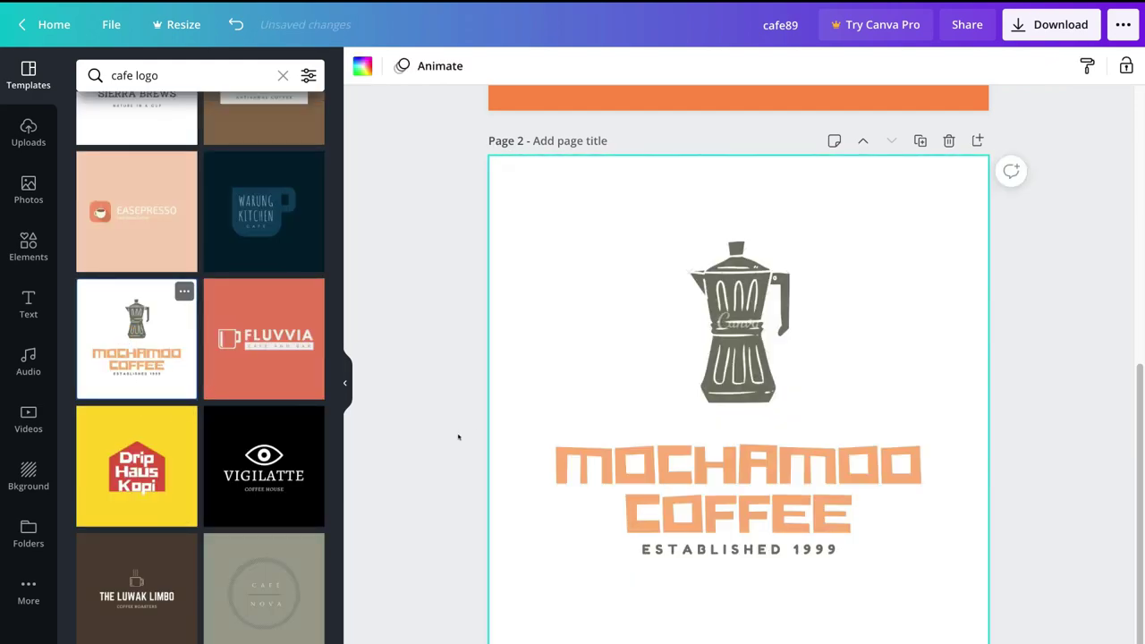
scroll(529, 422, "up", 3)
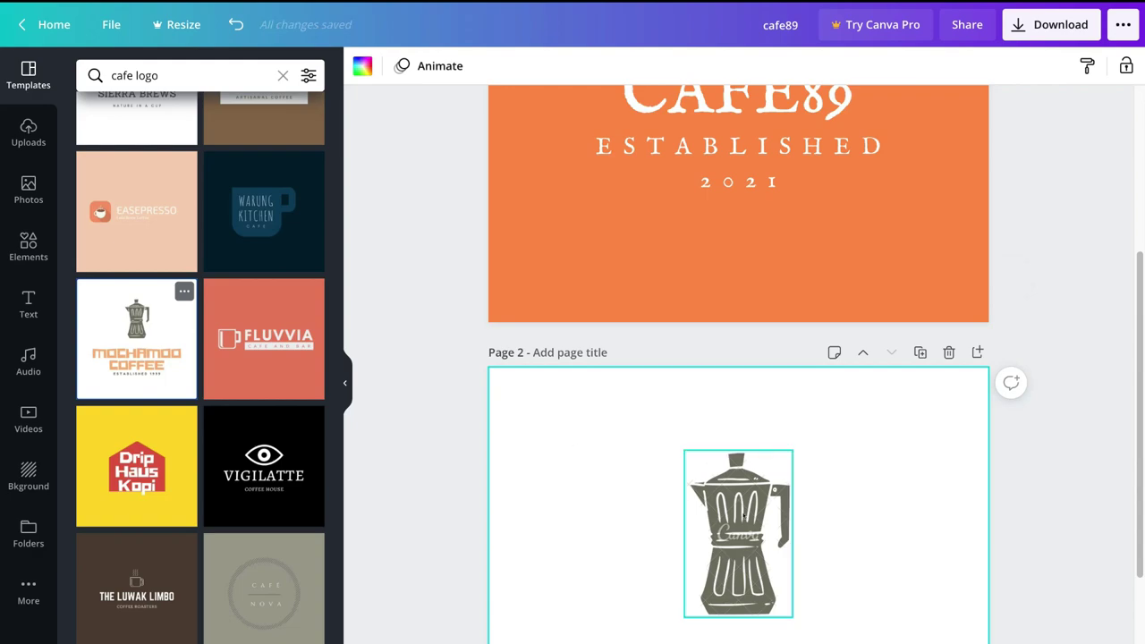
- Copy the template's coffee pot graphic
right_click(747, 510)
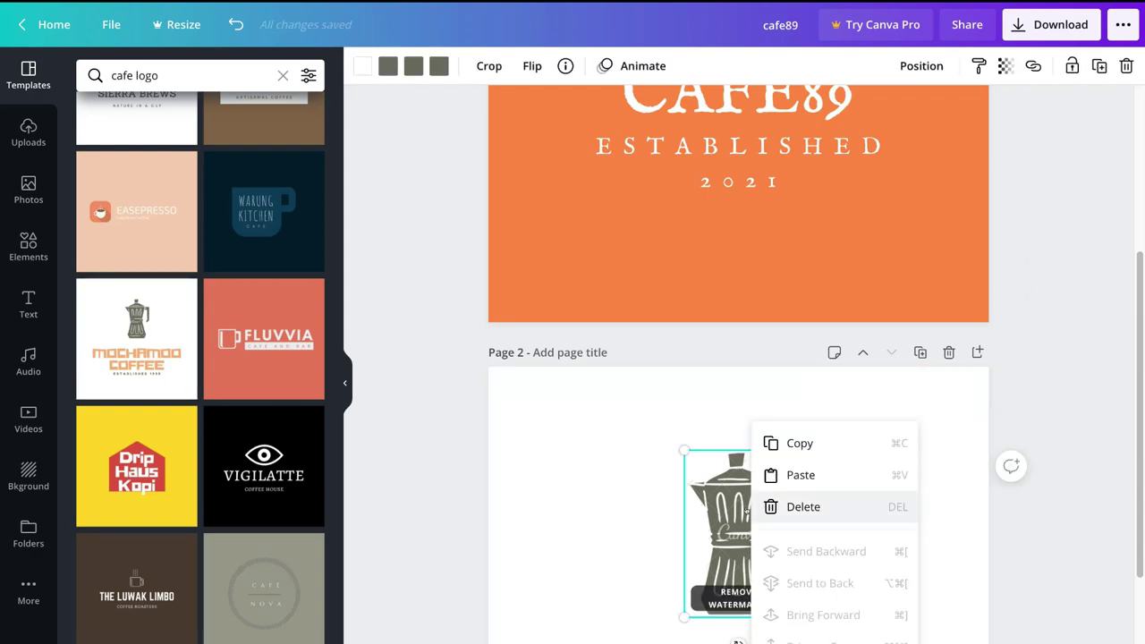
left_click(765, 436)
scroll(766, 437, "up", 5)
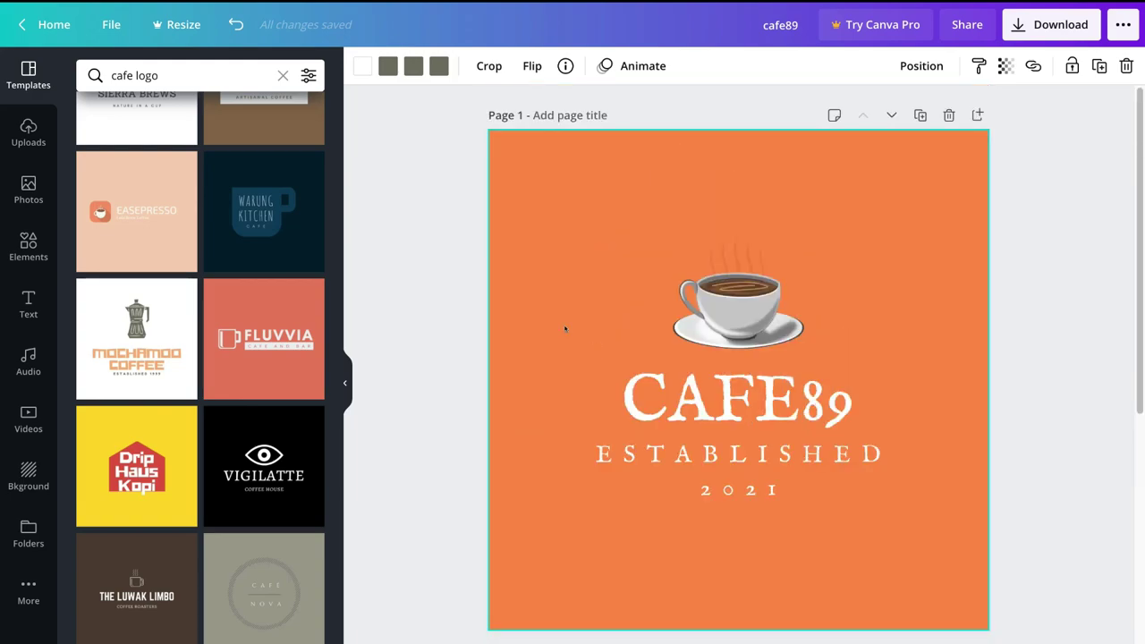
right_click(508, 268)
left_click(567, 322)
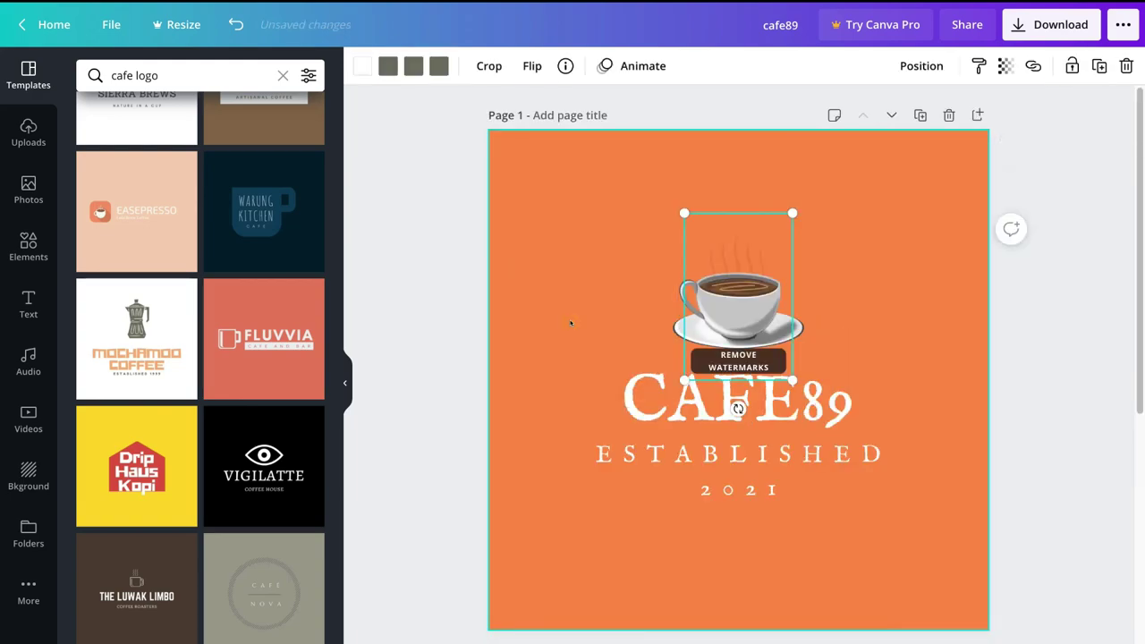
left_click_drag(738, 286, 574, 224)
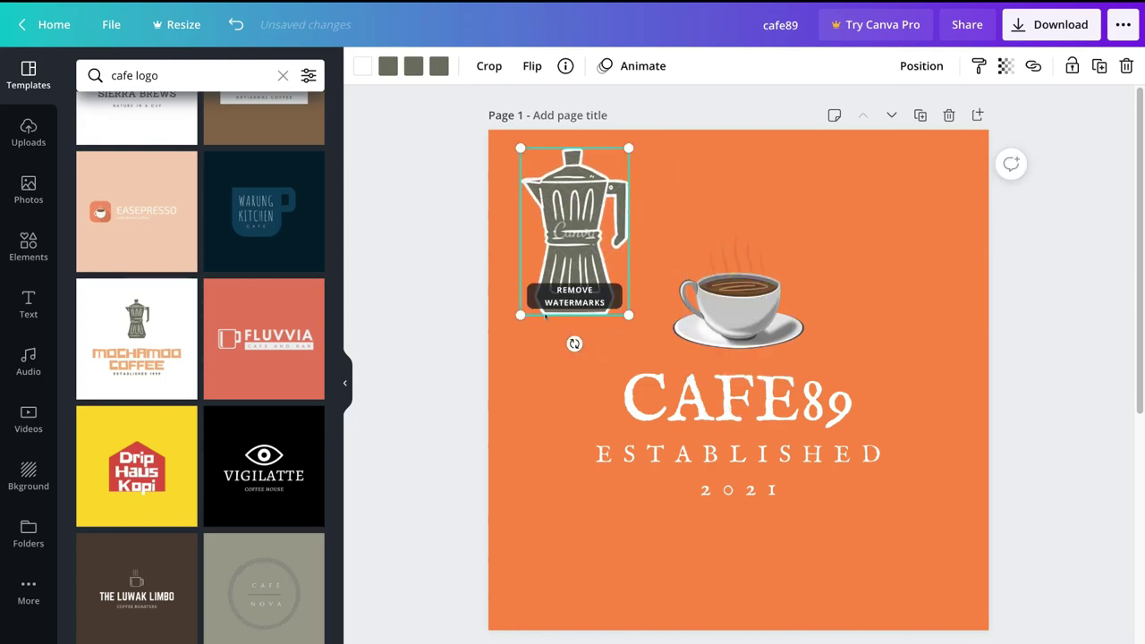
scroll(536, 377, "down", 7)
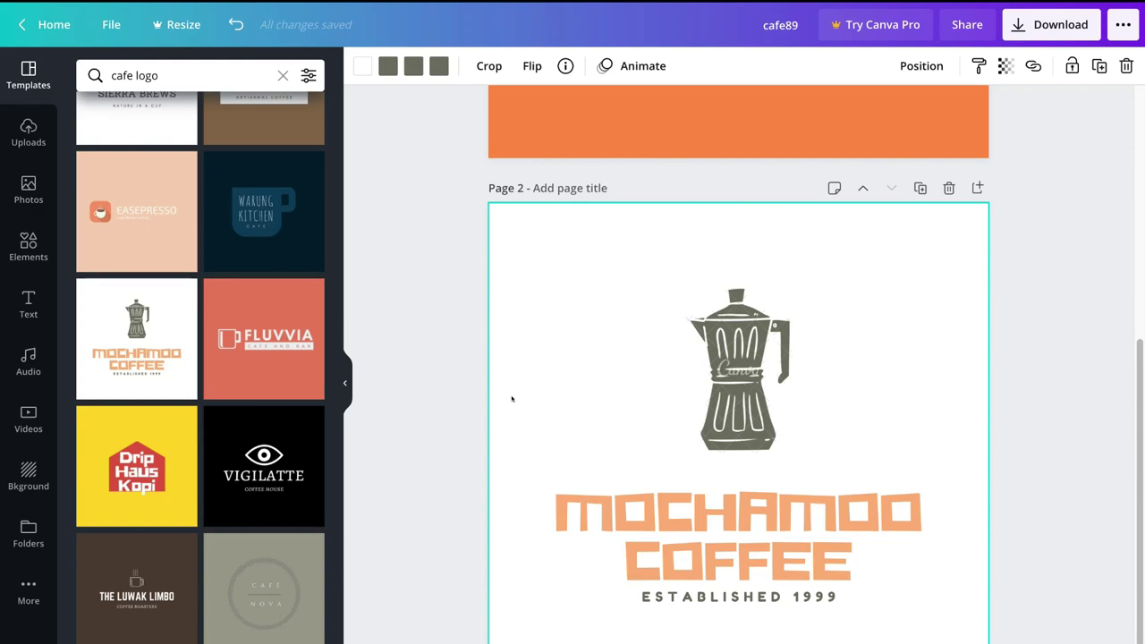
scroll(512, 399, "up", 6)
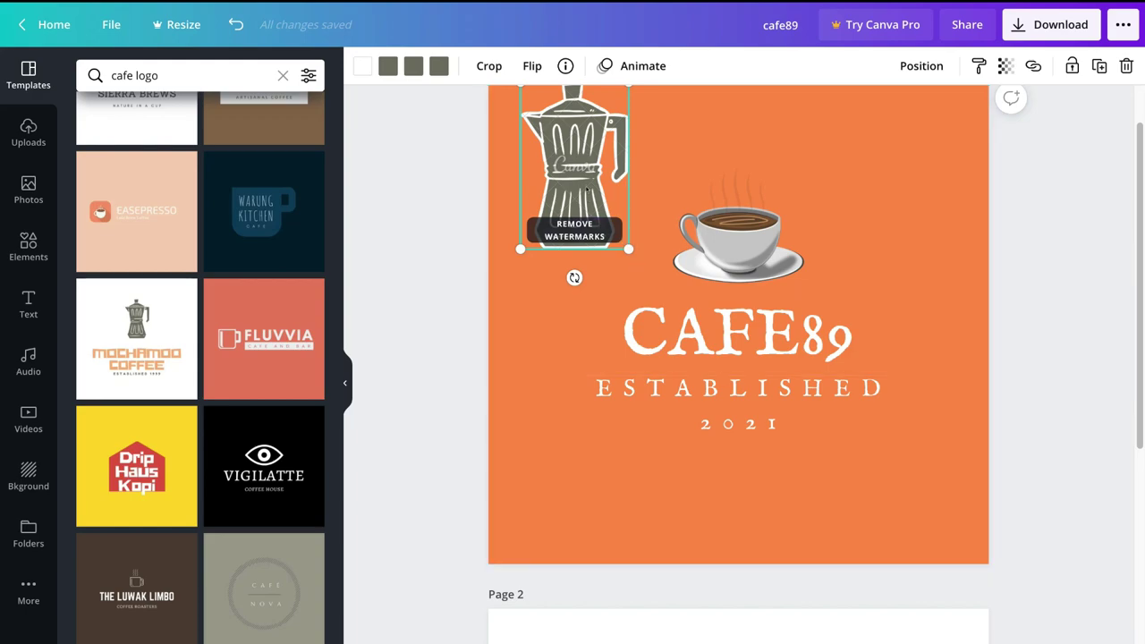
right_click(587, 189)
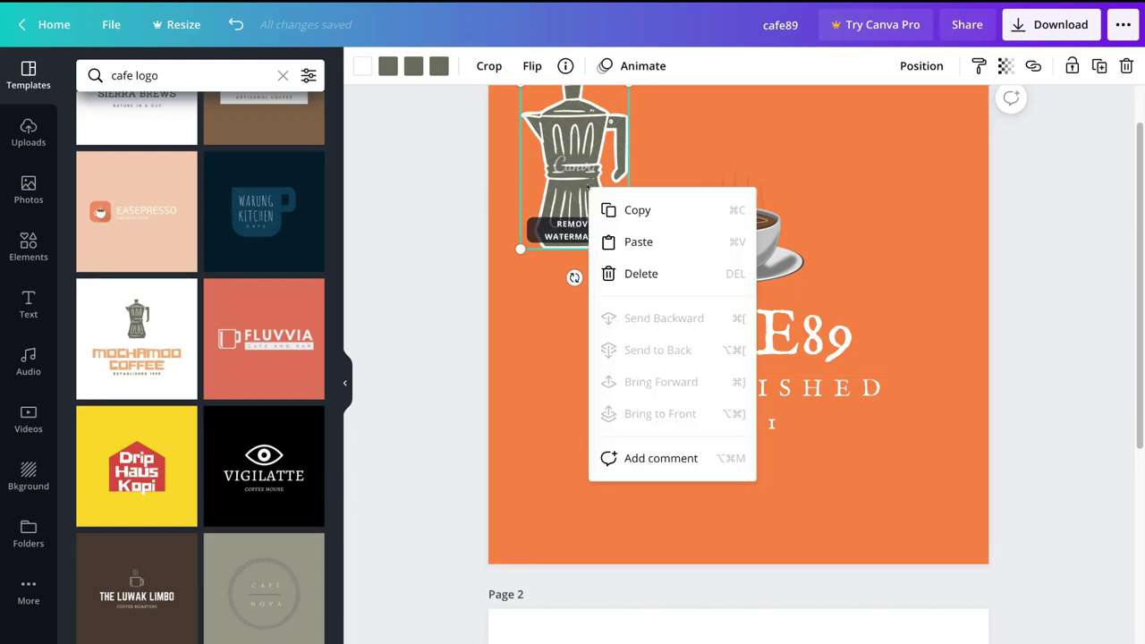
left_click(638, 274)
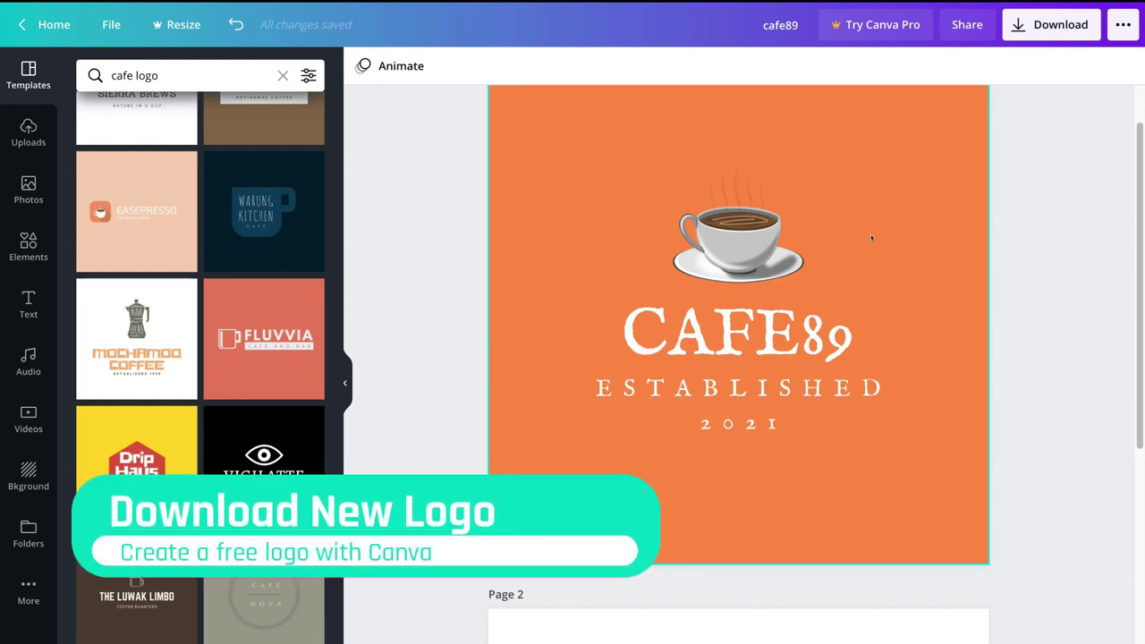
- Set up a PNG download with only Page 1 selected
left_click(1050, 27)
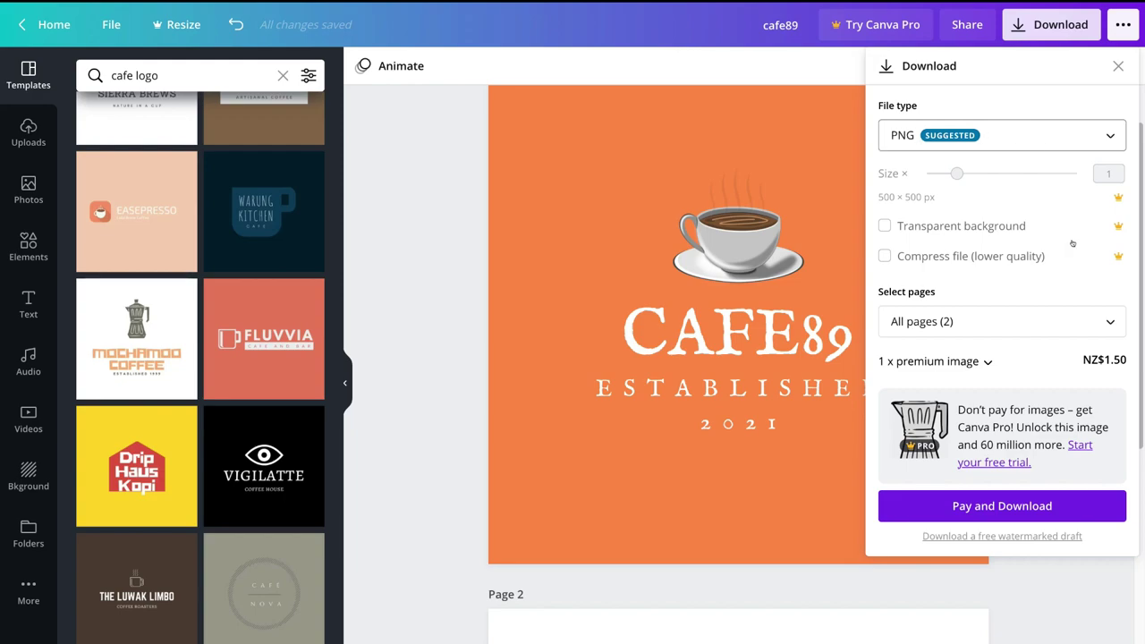
left_click(981, 320)
left_click(966, 408)
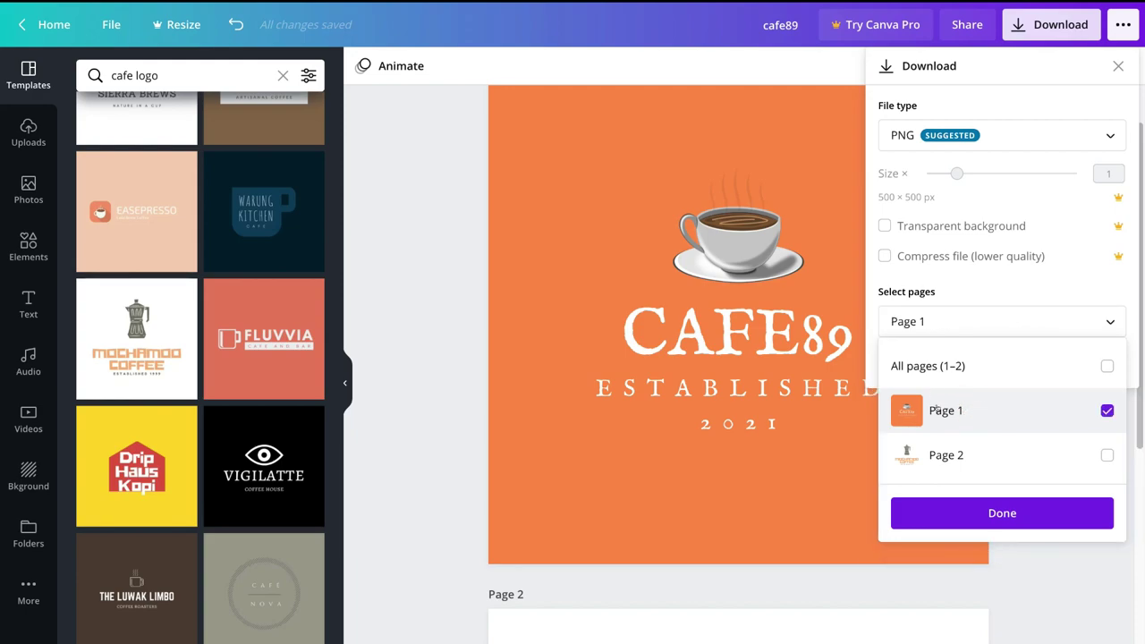
left_click(1006, 512)
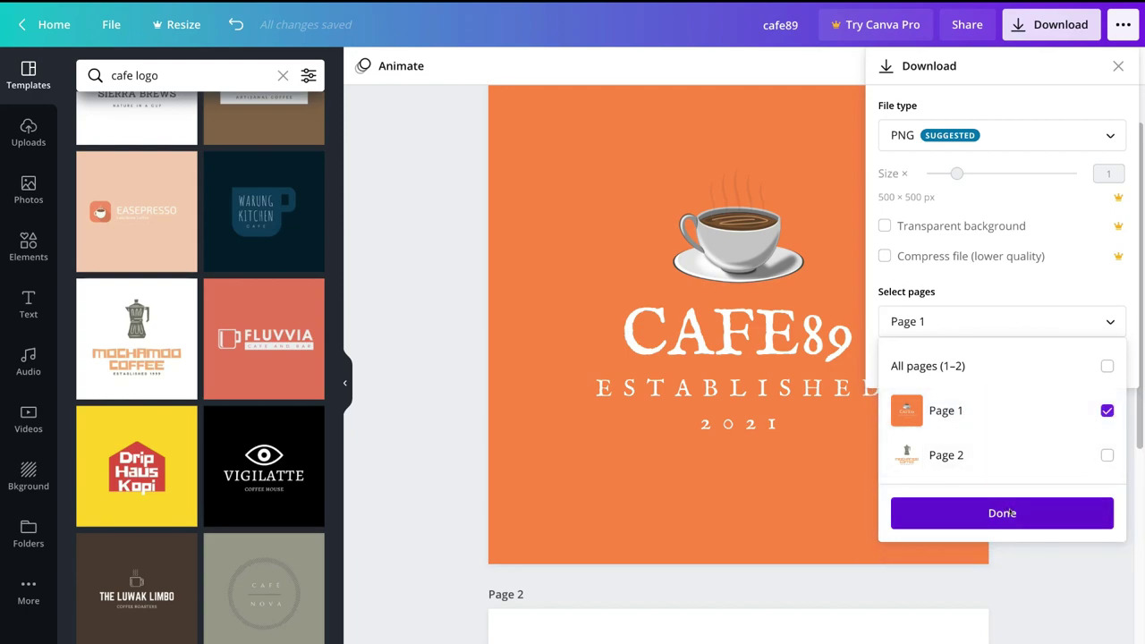